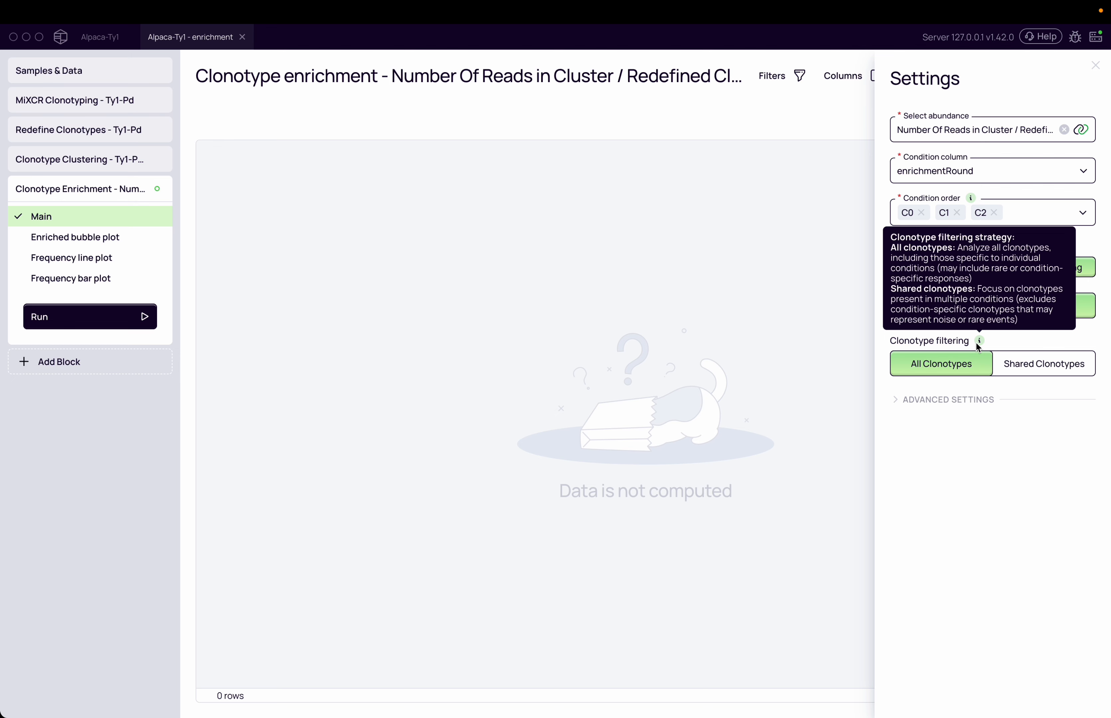
Step: Set clonotype filtering to All Clonotypes, run the Clonotype Enrichment block and dismiss its settings
{"action": "left_click", "coordinate": [1043, 369]}
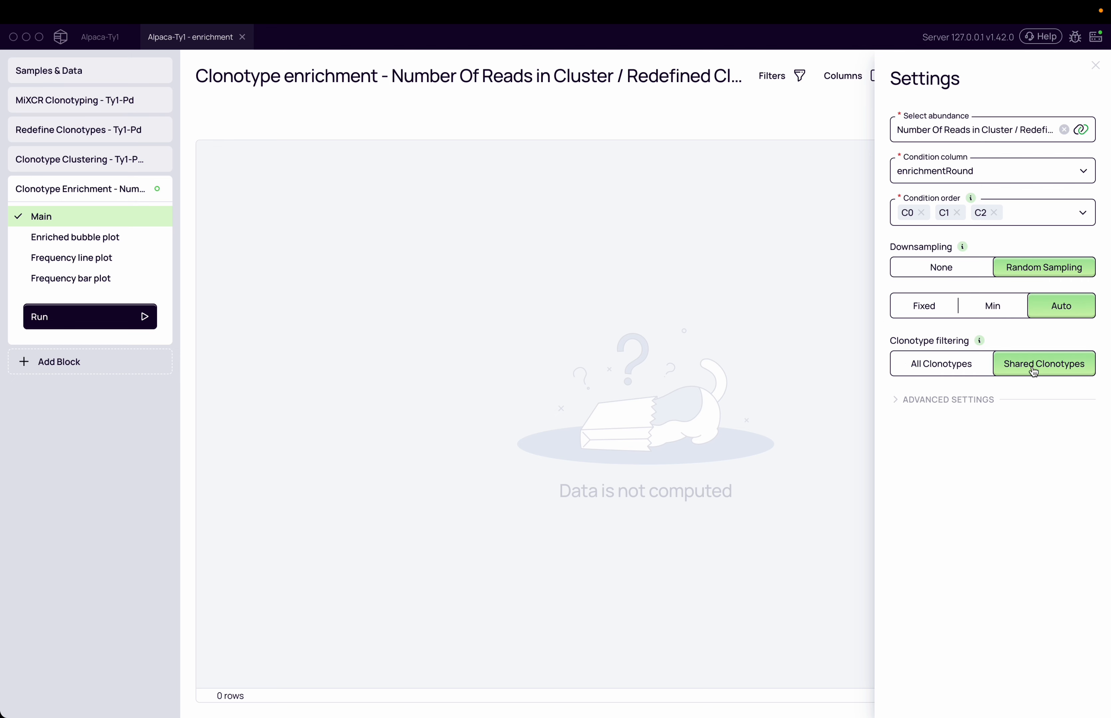
{"action": "left_click", "coordinate": [986, 372]}
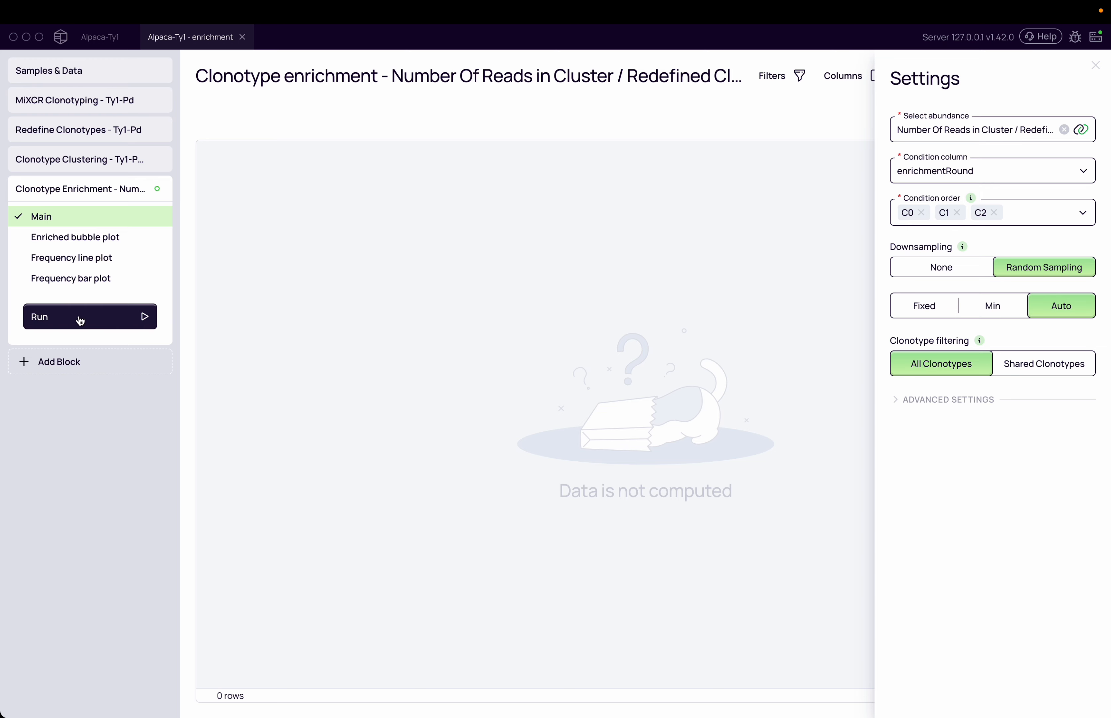
{"action": "left_click", "coordinate": [119, 318]}
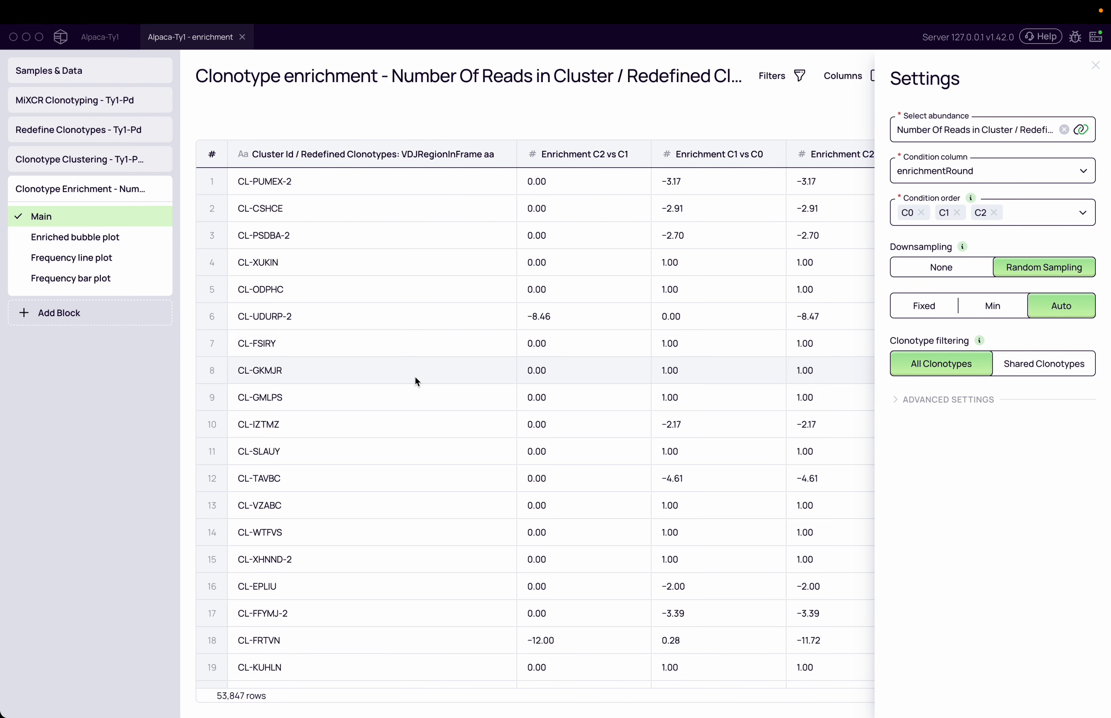
{"action": "left_click", "coordinate": [769, 102]}
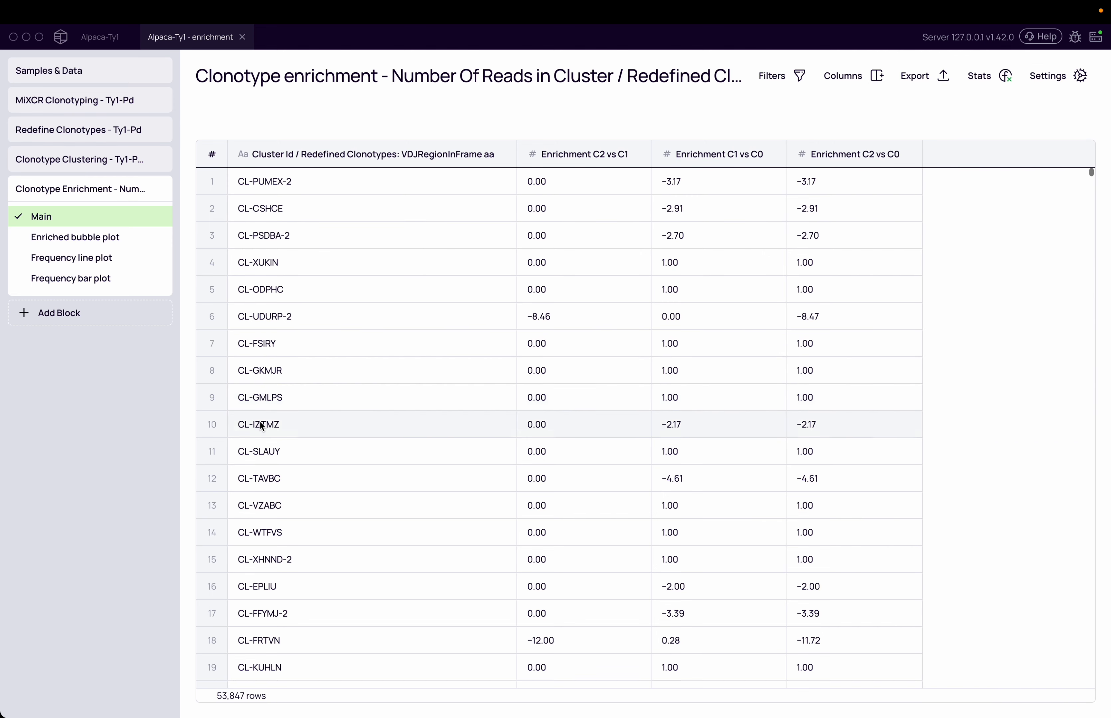
Step: Examine the frequency line plot at 150% scale, checking the frequency axis and the C2 values of the two most frequent clusters
{"action": "left_click", "coordinate": [98, 266]}
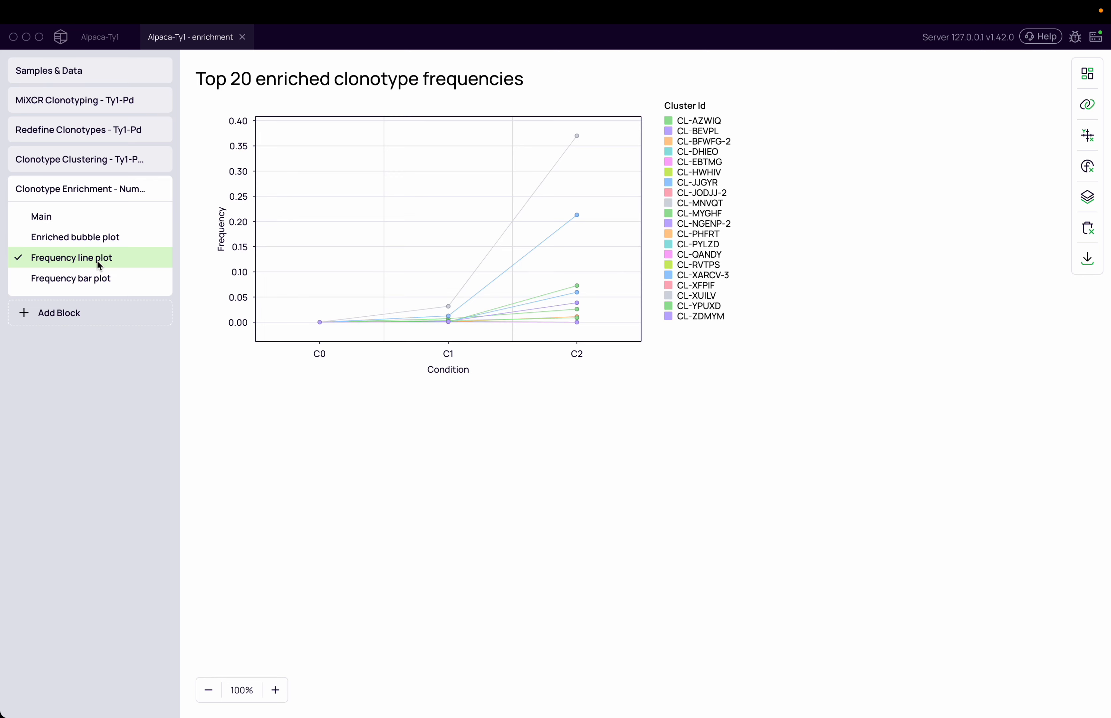
{"action": "left_click", "coordinate": [275, 689]}
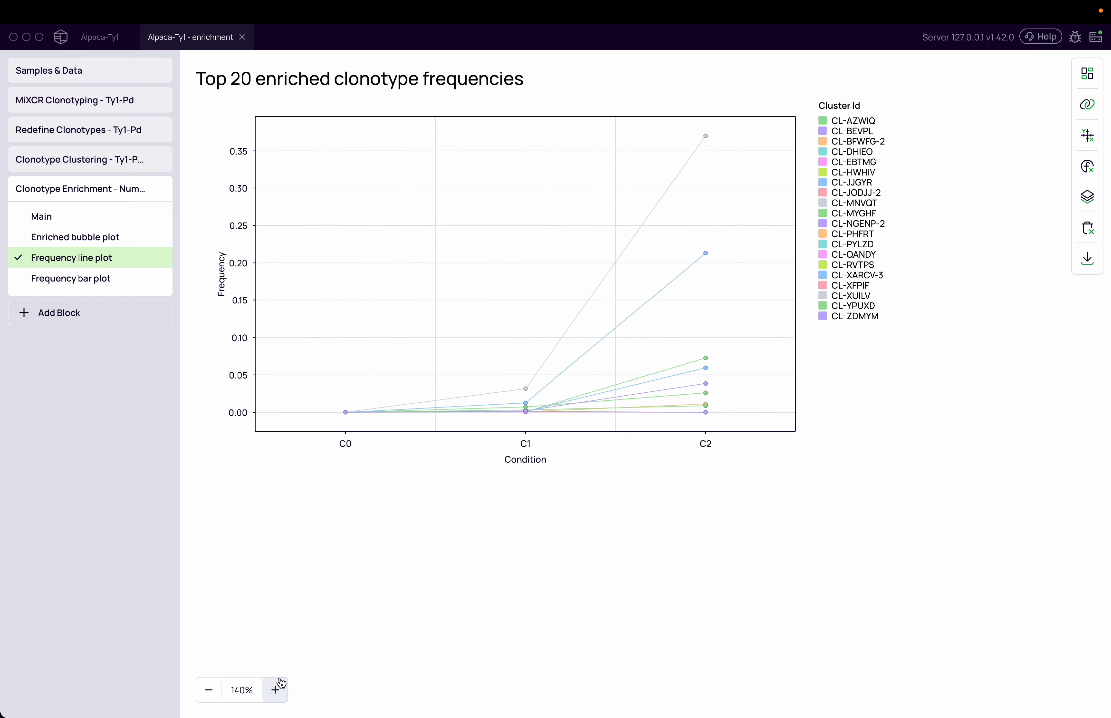
{"action": "mouse_move", "coordinate": [768, 413]}
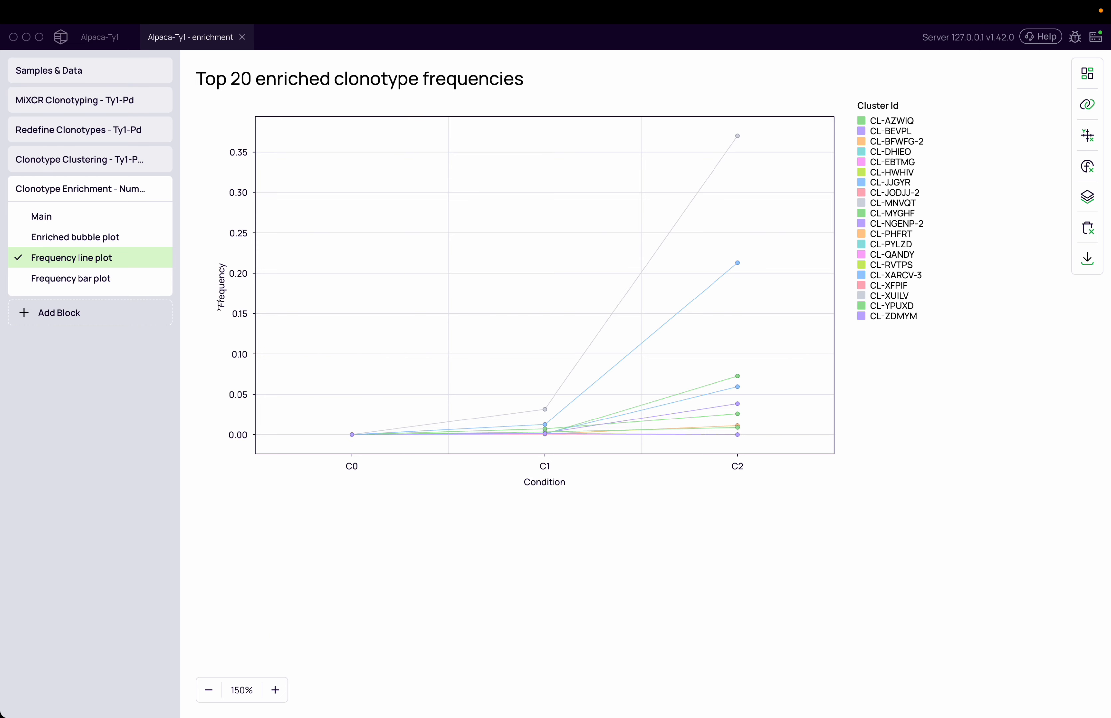
{"action": "left_click_drag", "start_coordinate": [222, 305], "coordinate": [222, 268]}
{"action": "left_click", "coordinate": [222, 269]}
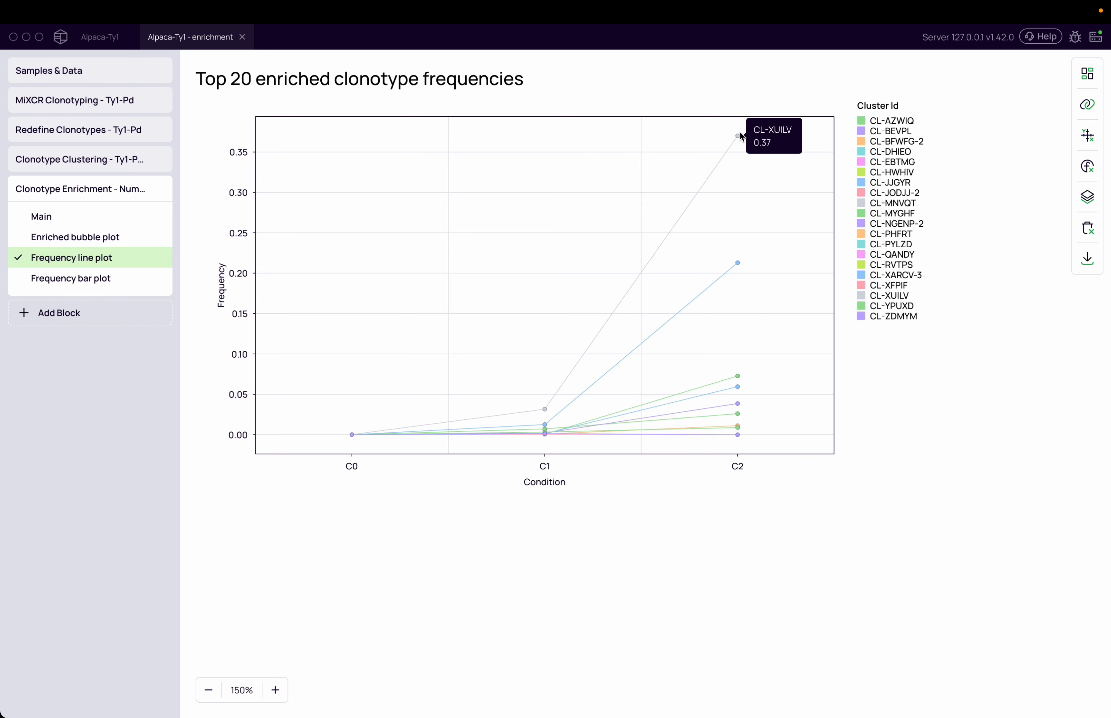
{"action": "mouse_move", "coordinate": [738, 260]}
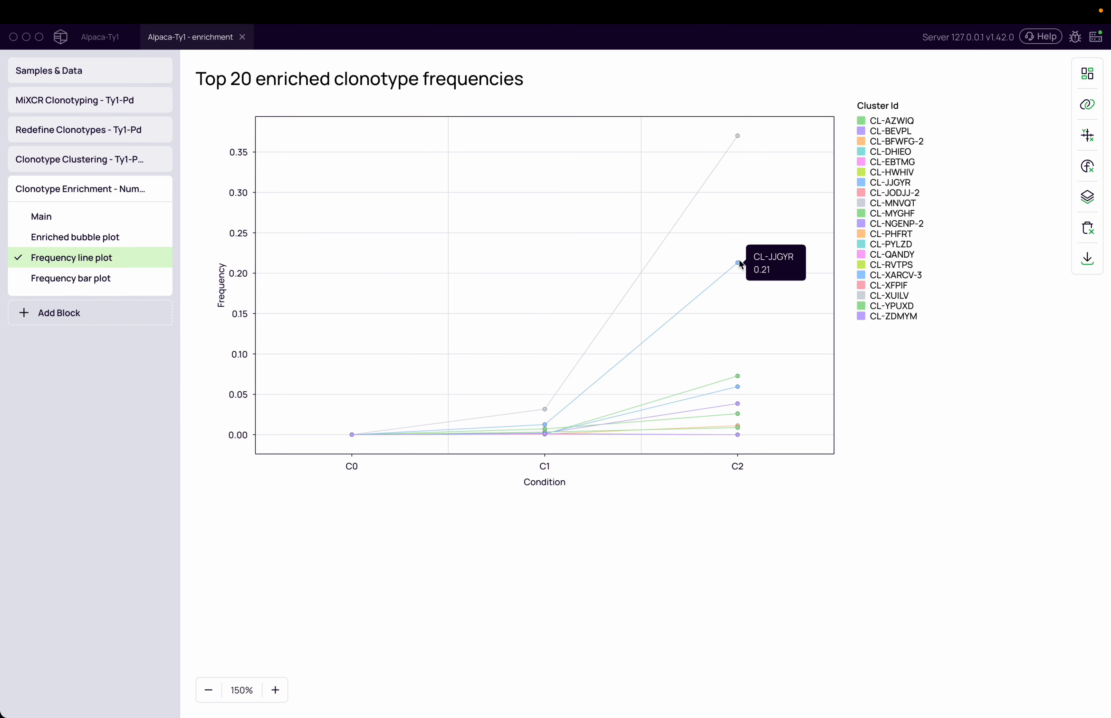
{"action": "mouse_move", "coordinate": [743, 135]}
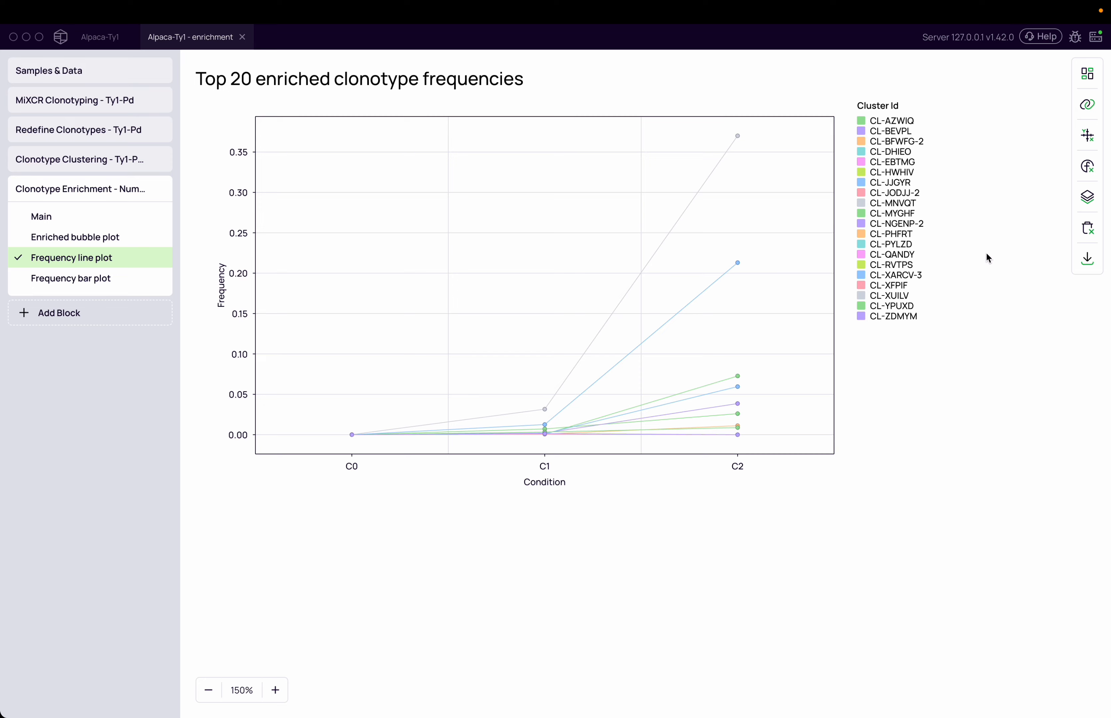
Step: View the frequency bar plot of the top enriched clonotypes at 140% scale and inspect the largest C2 segment
{"action": "left_click", "coordinate": [71, 278]}
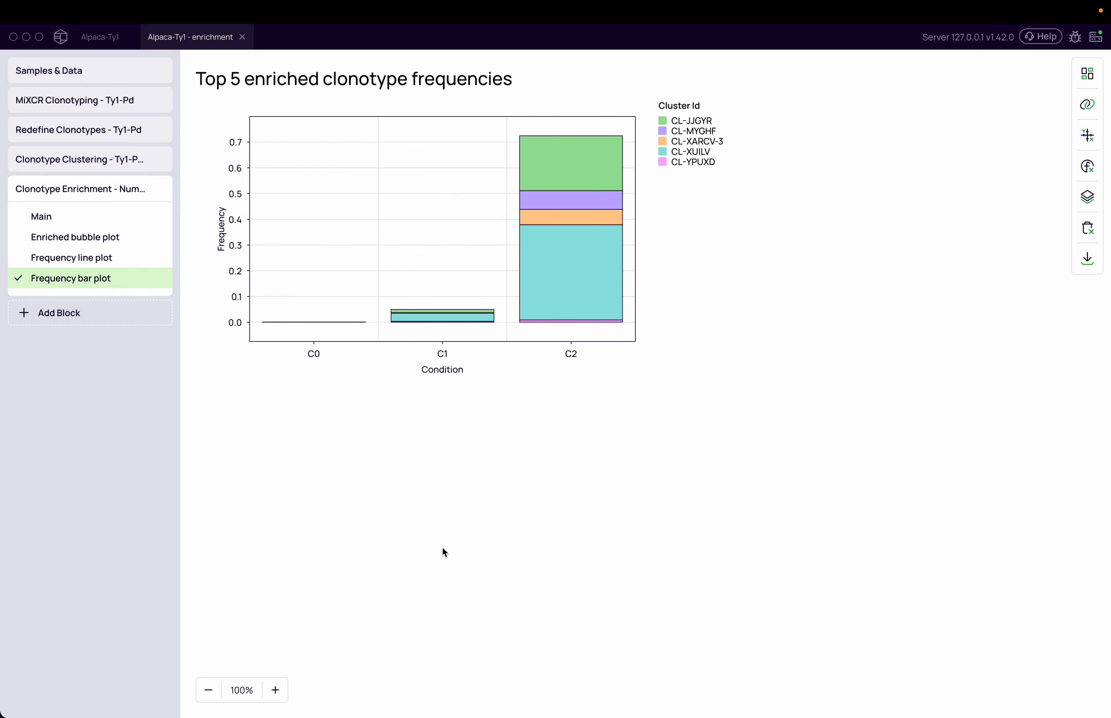
{"action": "left_click", "coordinate": [277, 691]}
{"action": "left_click", "coordinate": [276, 691]}
{"action": "left_click", "coordinate": [277, 691]}
{"action": "left_click", "coordinate": [276, 692]}
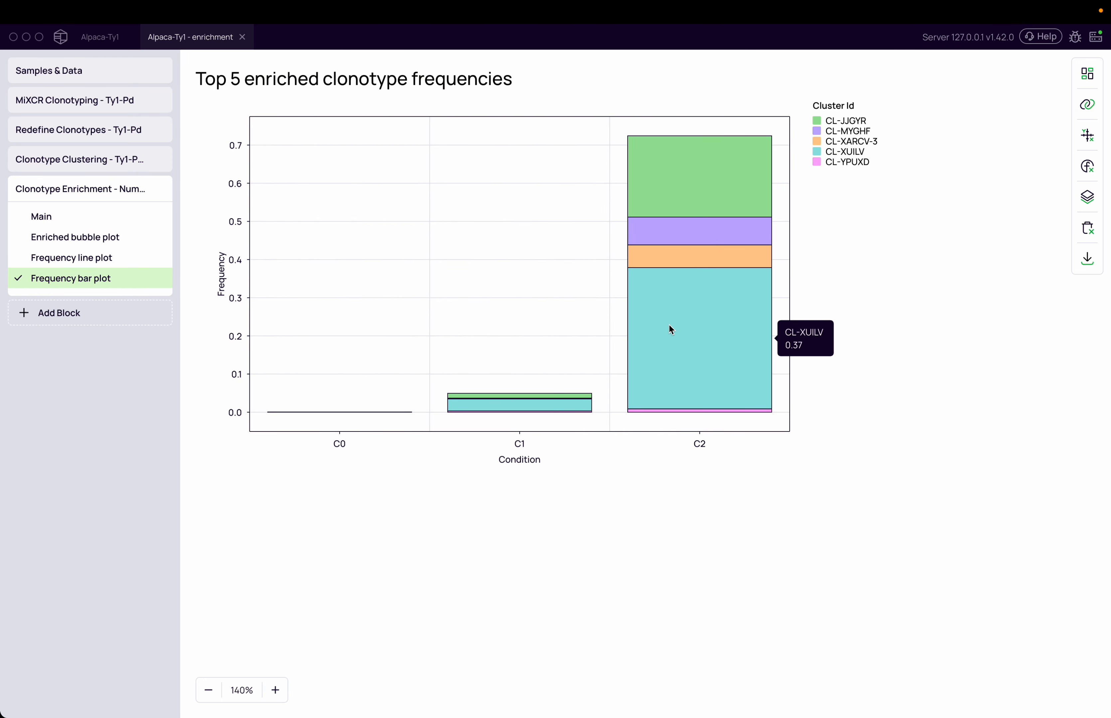
Step: View the enriched bubble plot, glance again at the frequency line plot and return to the main enrichment table
{"action": "left_click", "coordinate": [69, 239]}
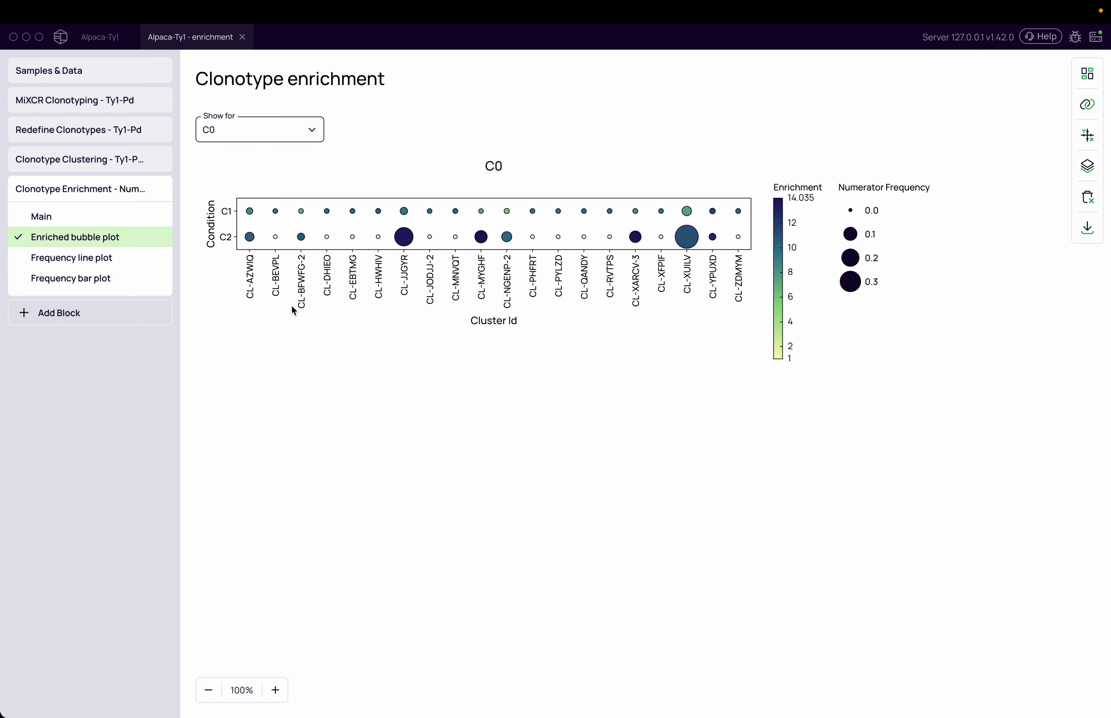
{"action": "left_click", "coordinate": [86, 257]}
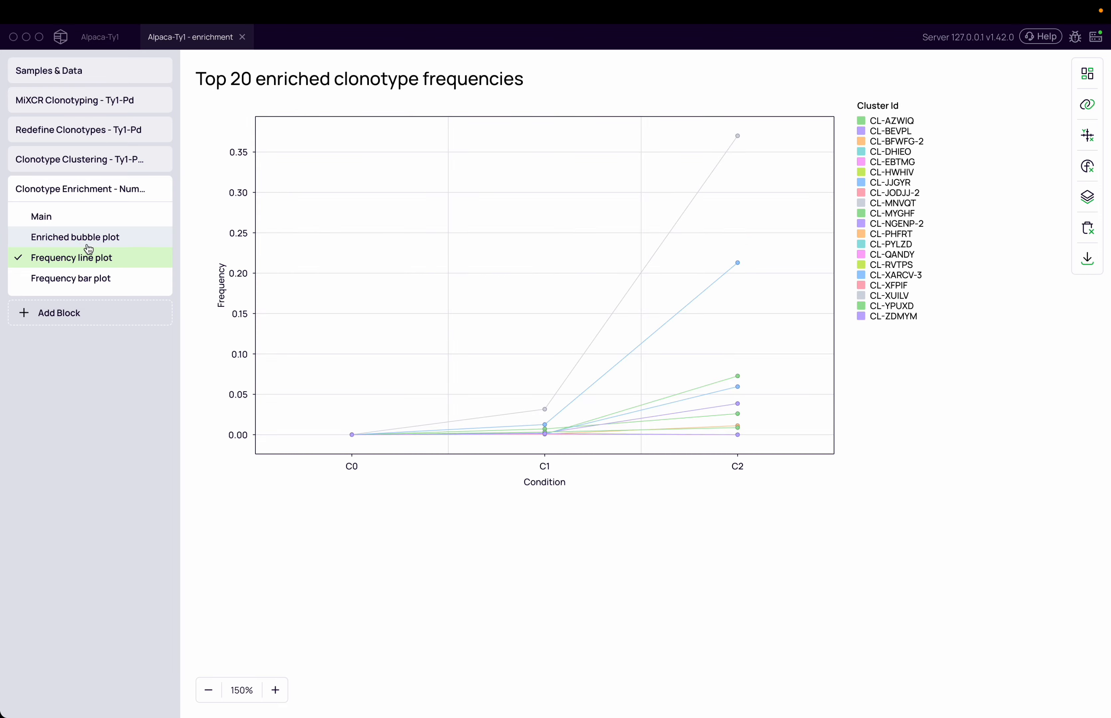
{"action": "left_click", "coordinate": [71, 223]}
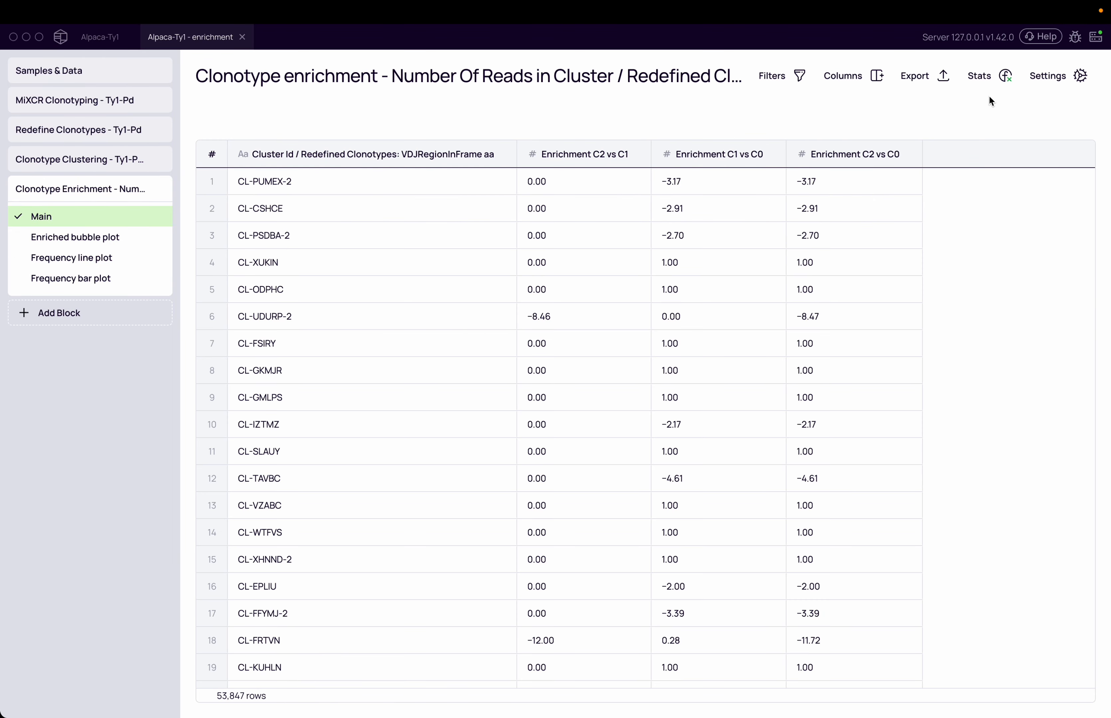
Step: Review the enrichment statistics, focusing on the maximum enrichment and the enrichment score cutoff, and close them
{"action": "left_click", "coordinate": [989, 81]}
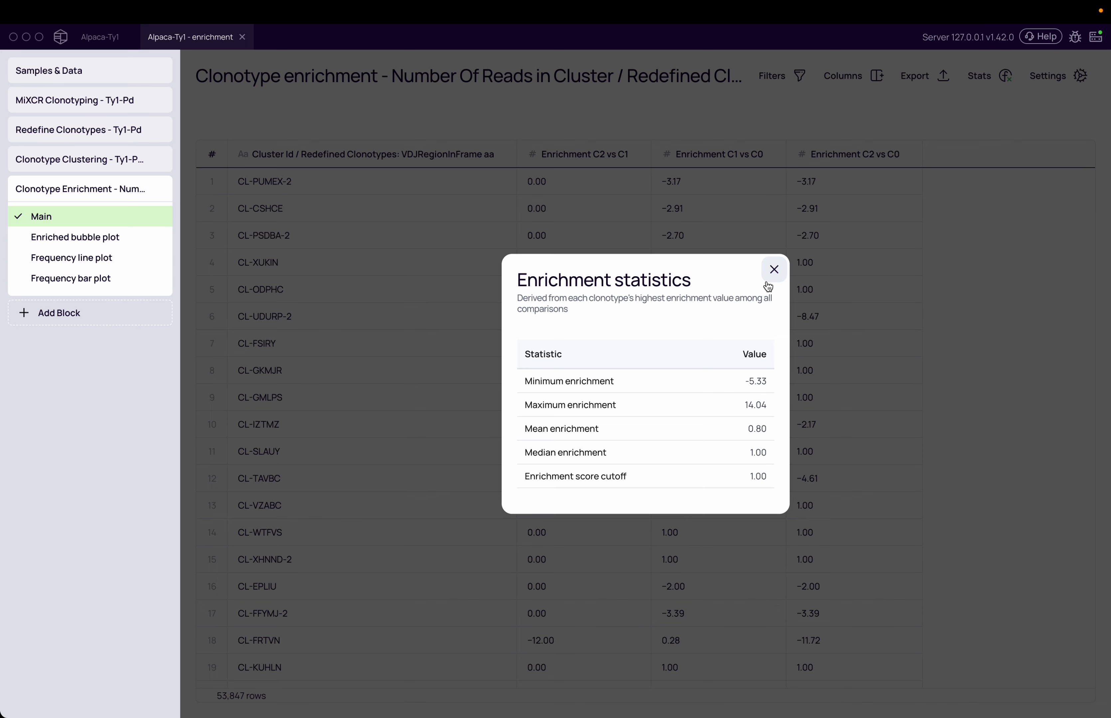
{"action": "double_click", "coordinate": [621, 398]}
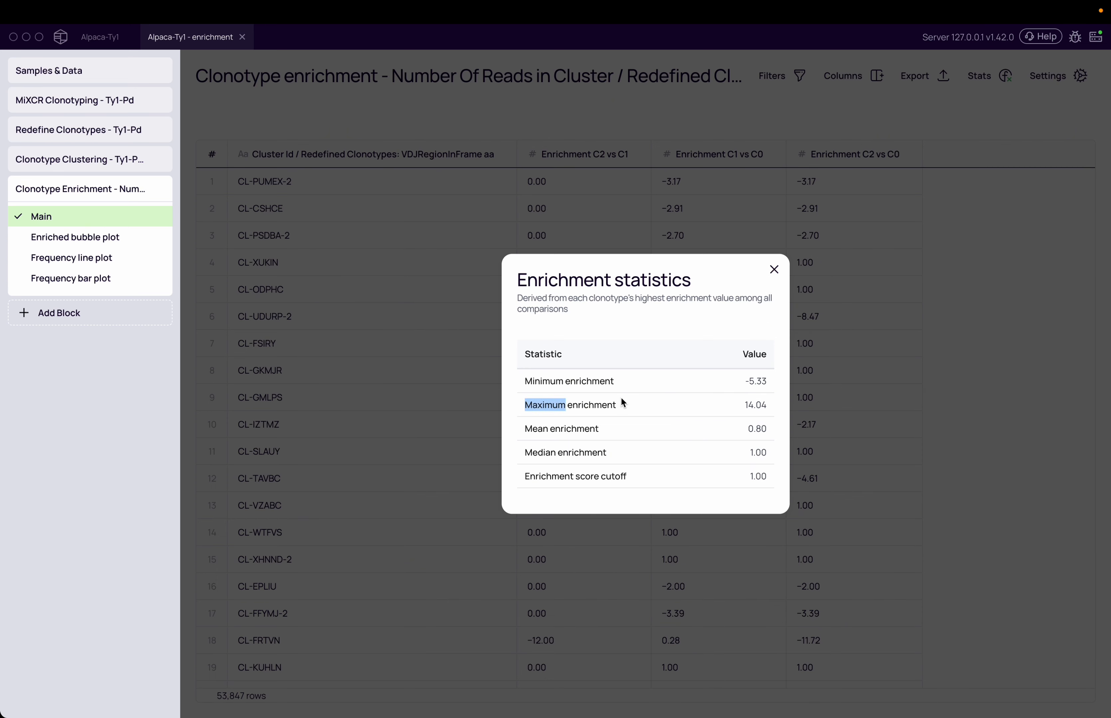
{"action": "double_click", "coordinate": [766, 405]}
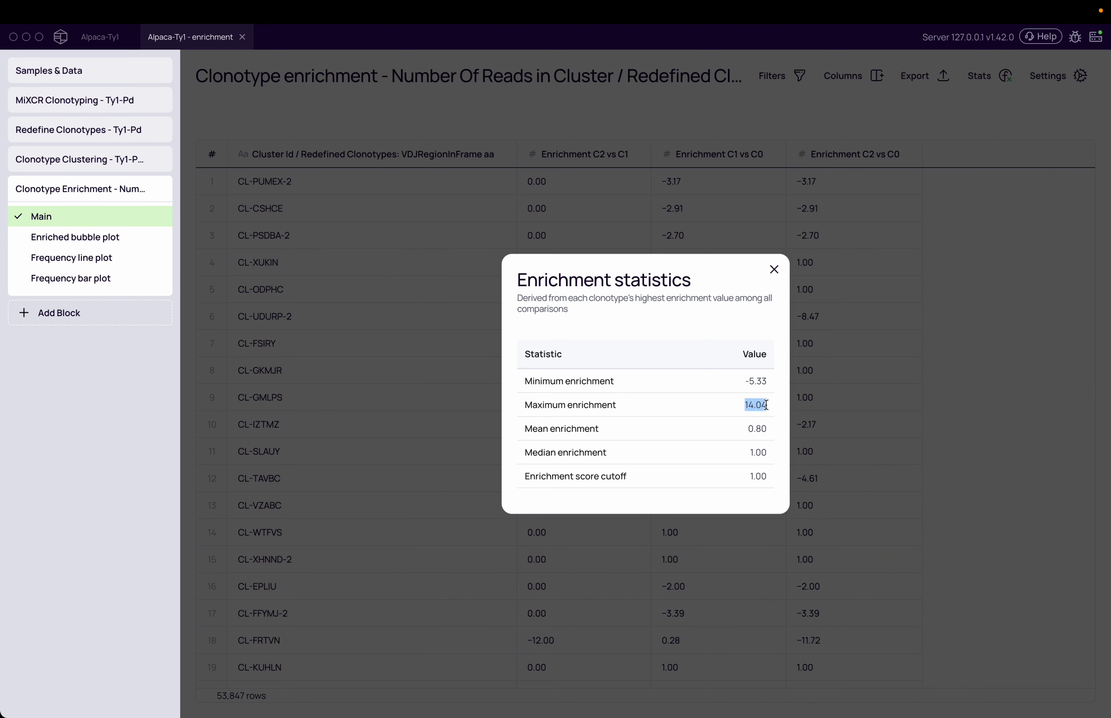
{"action": "left_click", "coordinate": [756, 403]}
{"action": "triple_click", "coordinate": [610, 484]}
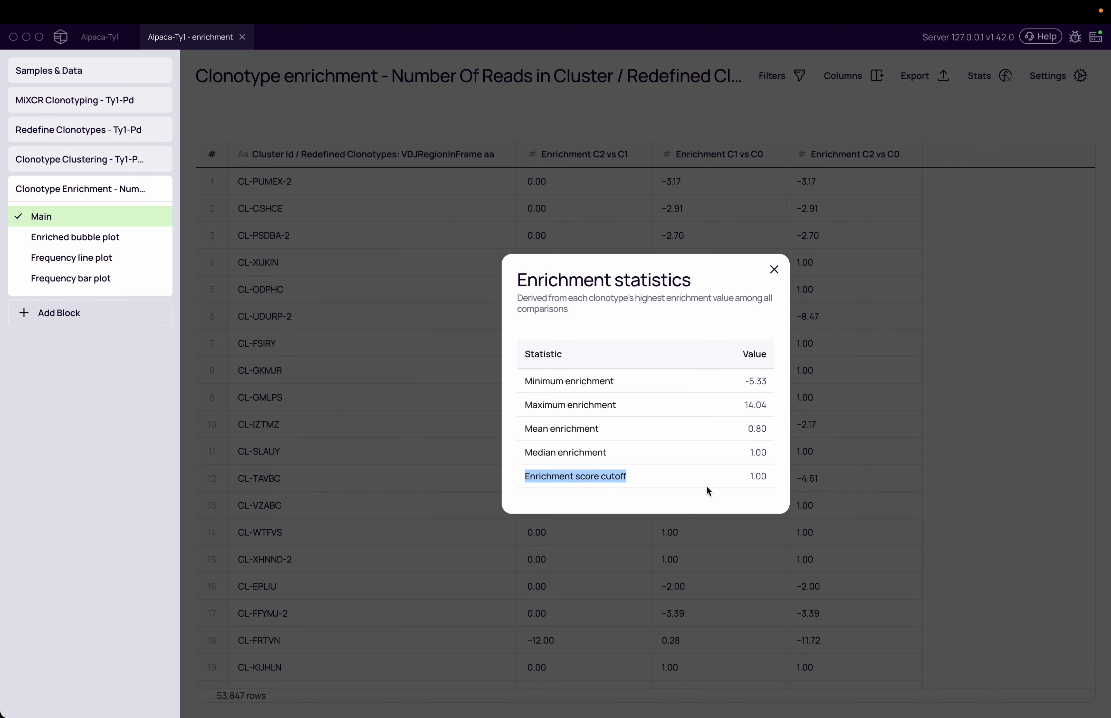
{"action": "left_click", "coordinate": [763, 474]}
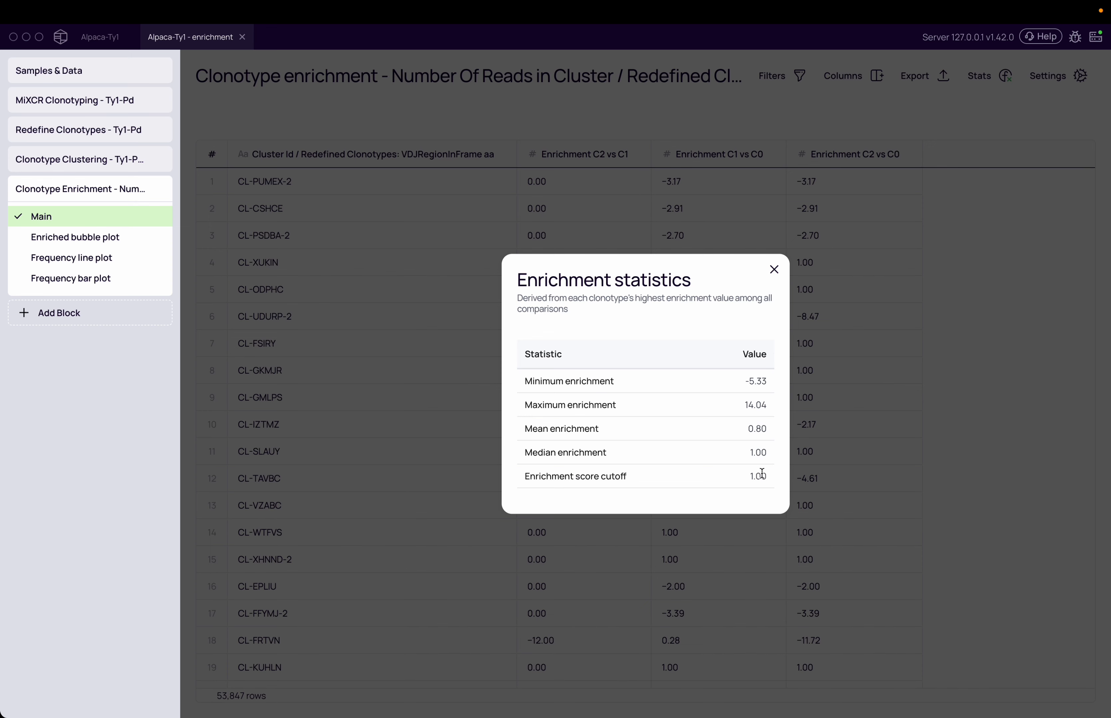
{"action": "double_click", "coordinate": [762, 474]}
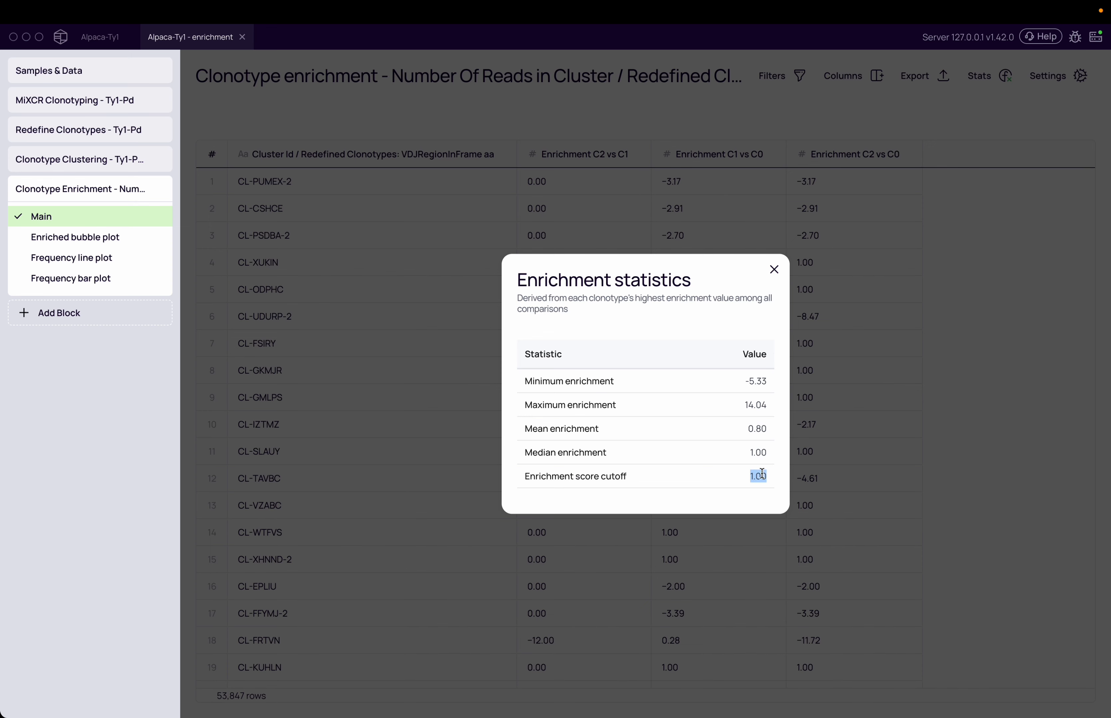
{"action": "left_click", "coordinate": [653, 470]}
{"action": "left_click_drag", "start_coordinate": [750, 473], "coordinate": [763, 470]}
{"action": "left_click", "coordinate": [772, 279]}
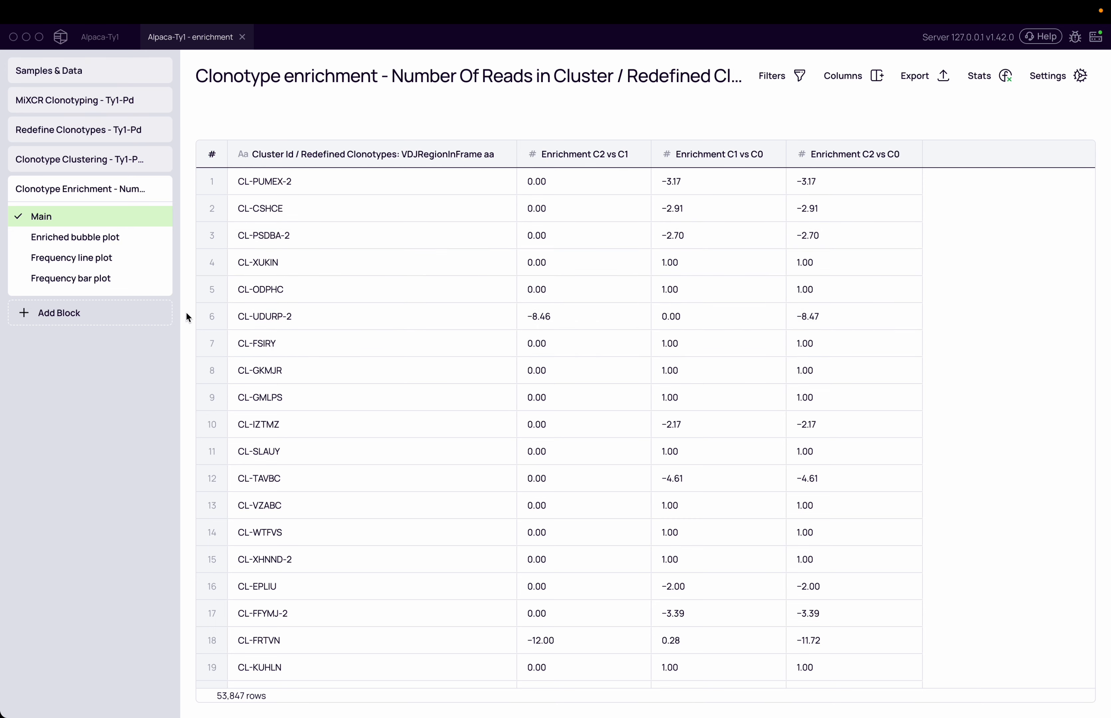
Step: Find the Clonotype Space block by searching for "spa" and add it to the project
{"action": "left_click", "coordinate": [86, 320]}
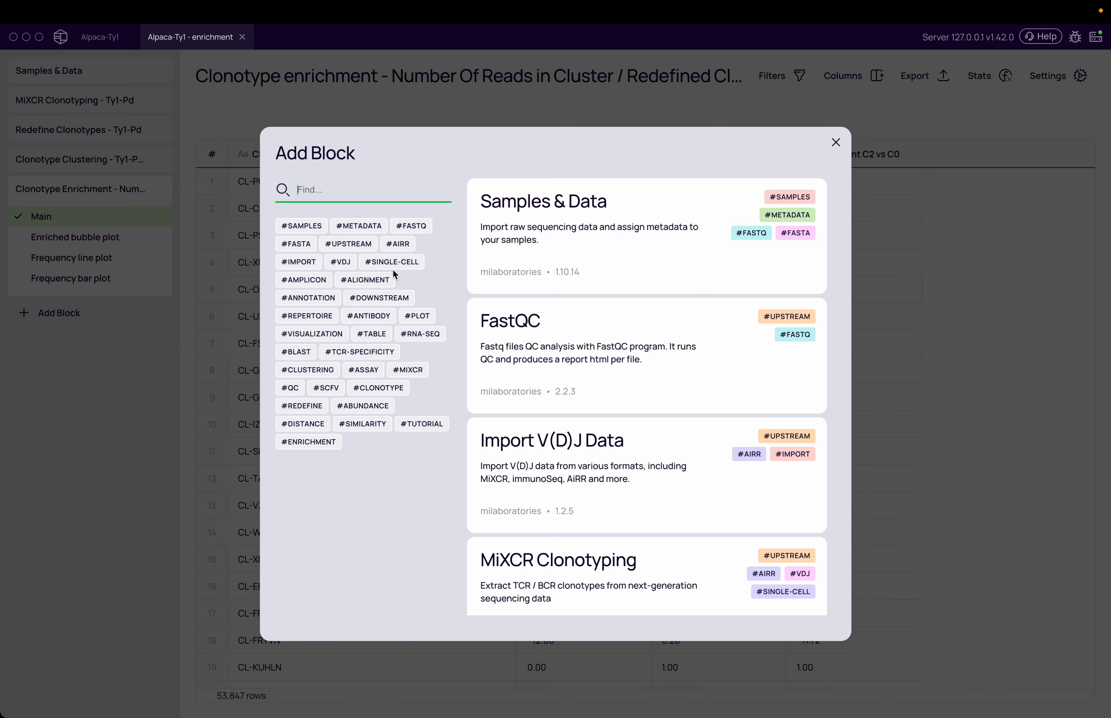
{"action": "type", "text": "spa"}
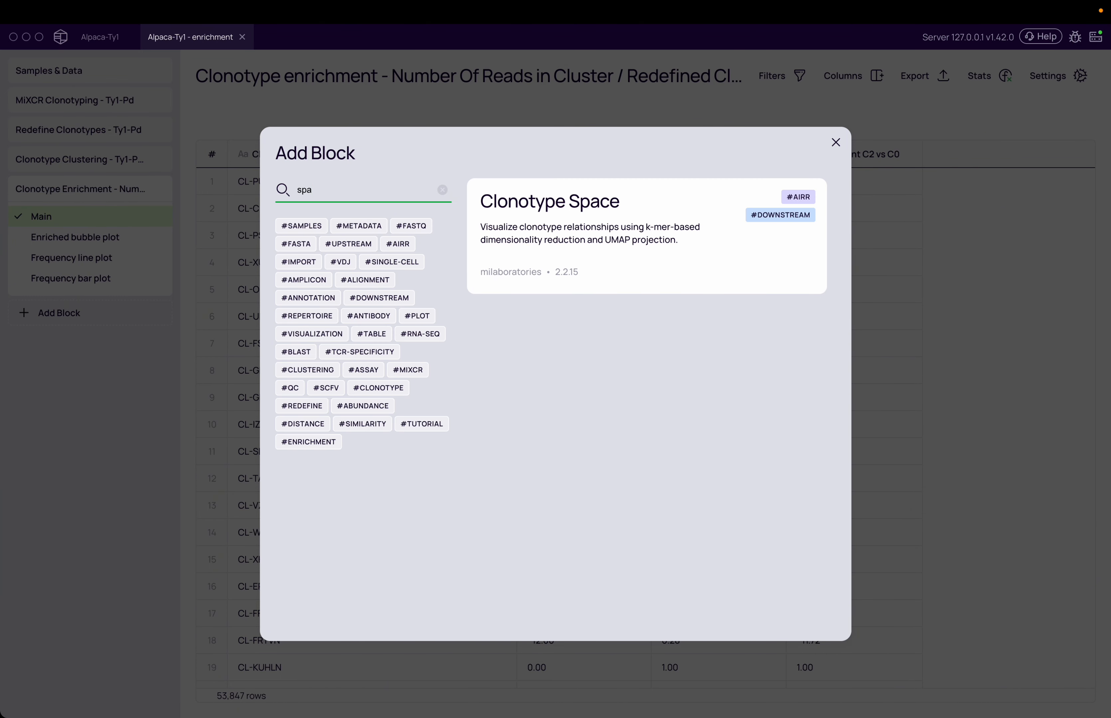
{"action": "left_click", "coordinate": [686, 231]}
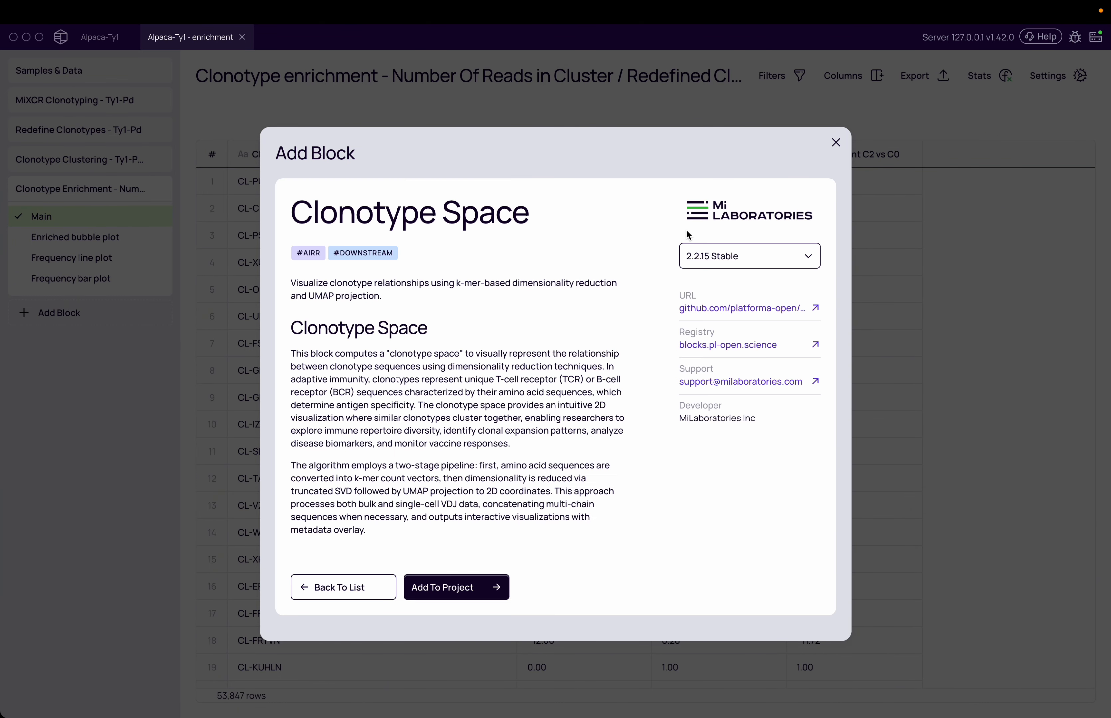
{"action": "left_click", "coordinate": [474, 584]}
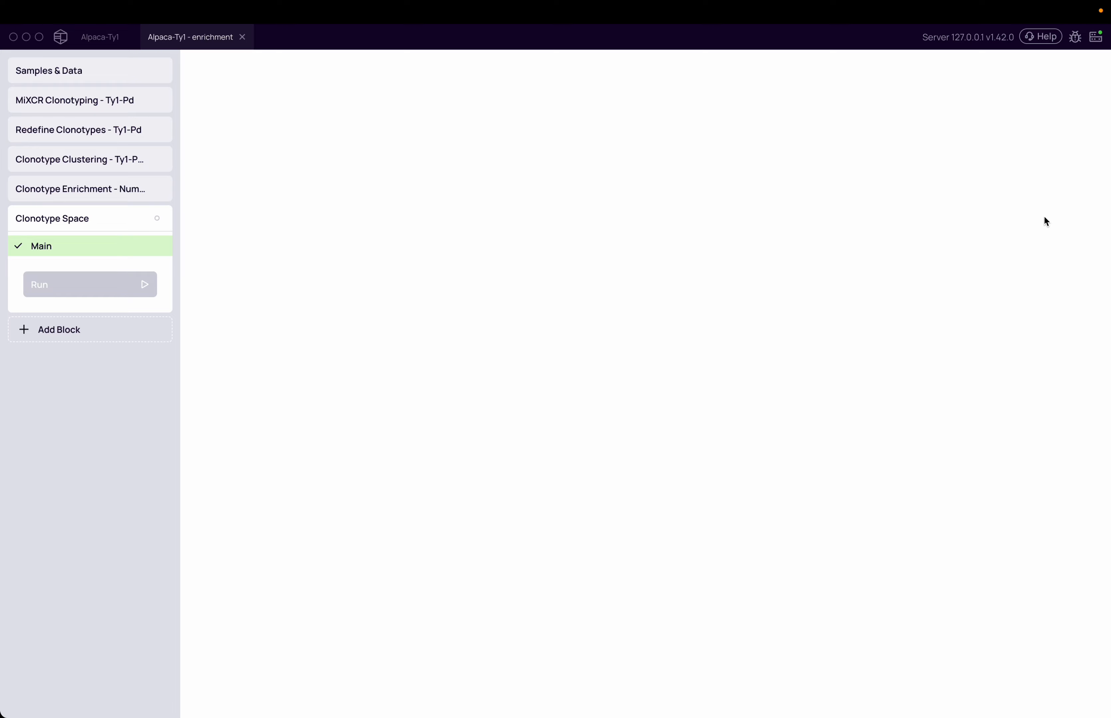
Step: Set the Clonotype Space dataset to "Ty1-pd / Redefined Clonotypes: VDJRegionInFrame aa" and run the block
{"action": "left_click", "coordinate": [942, 118]}
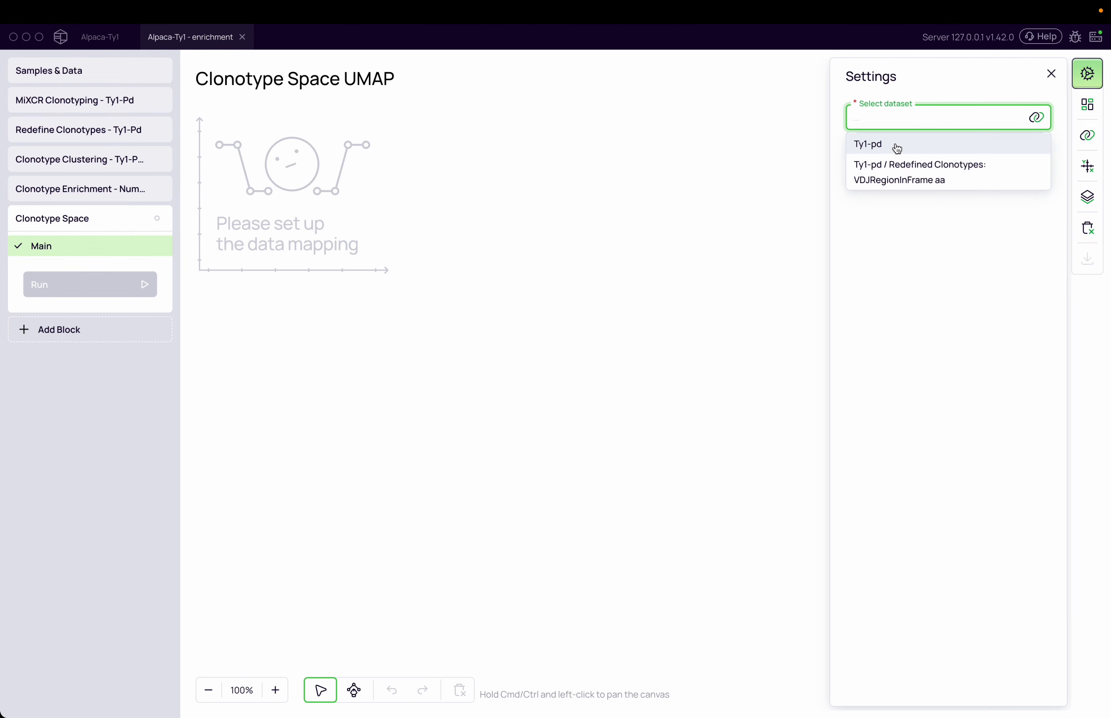
{"action": "left_click", "coordinate": [897, 179]}
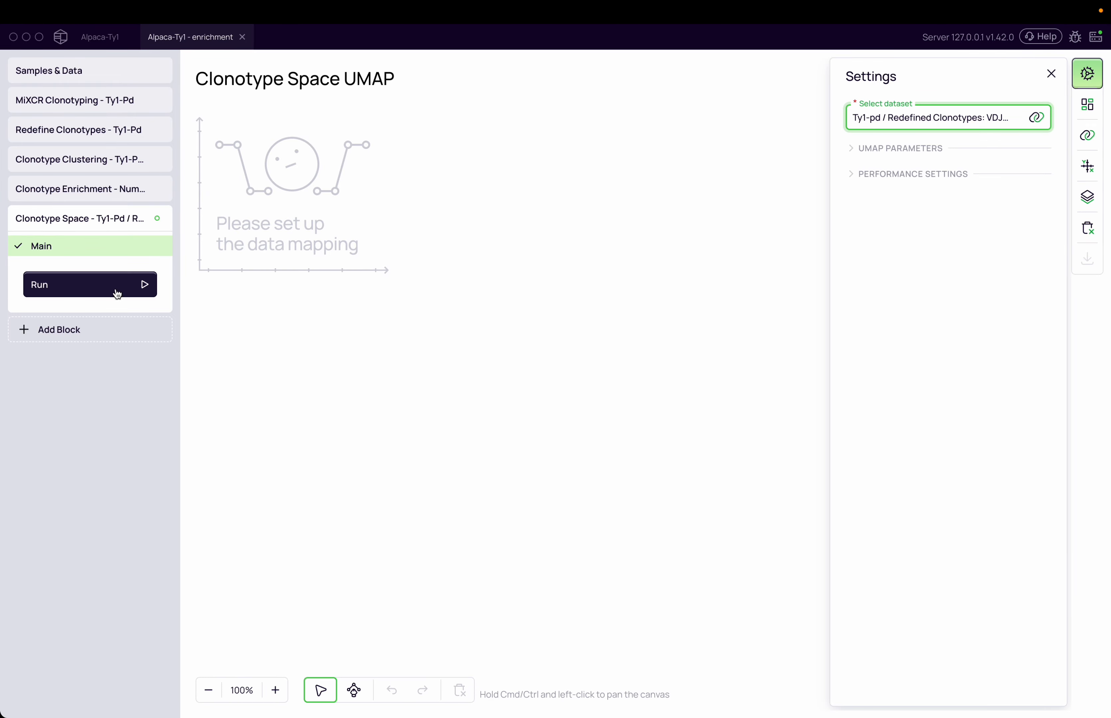
{"action": "left_click", "coordinate": [116, 293]}
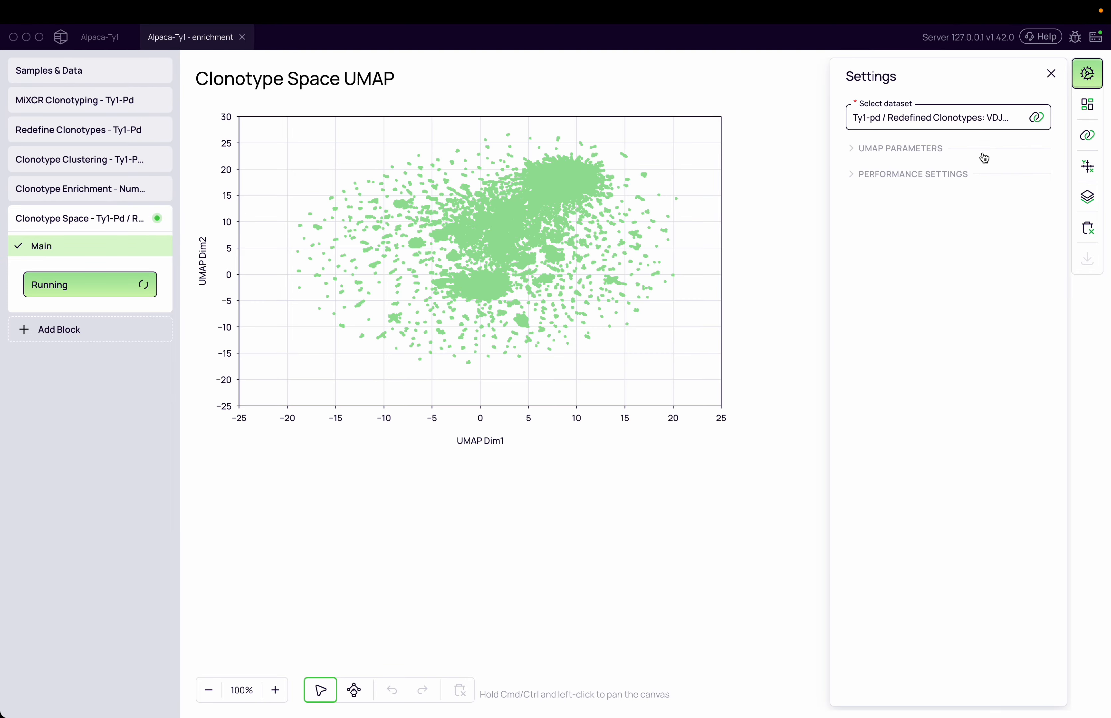
Step: Enlarge the Clonotype Space UMAP chart to 150% and color its points by the Maximum Cluster Enrichment metadata
{"action": "left_click", "coordinate": [1087, 136]}
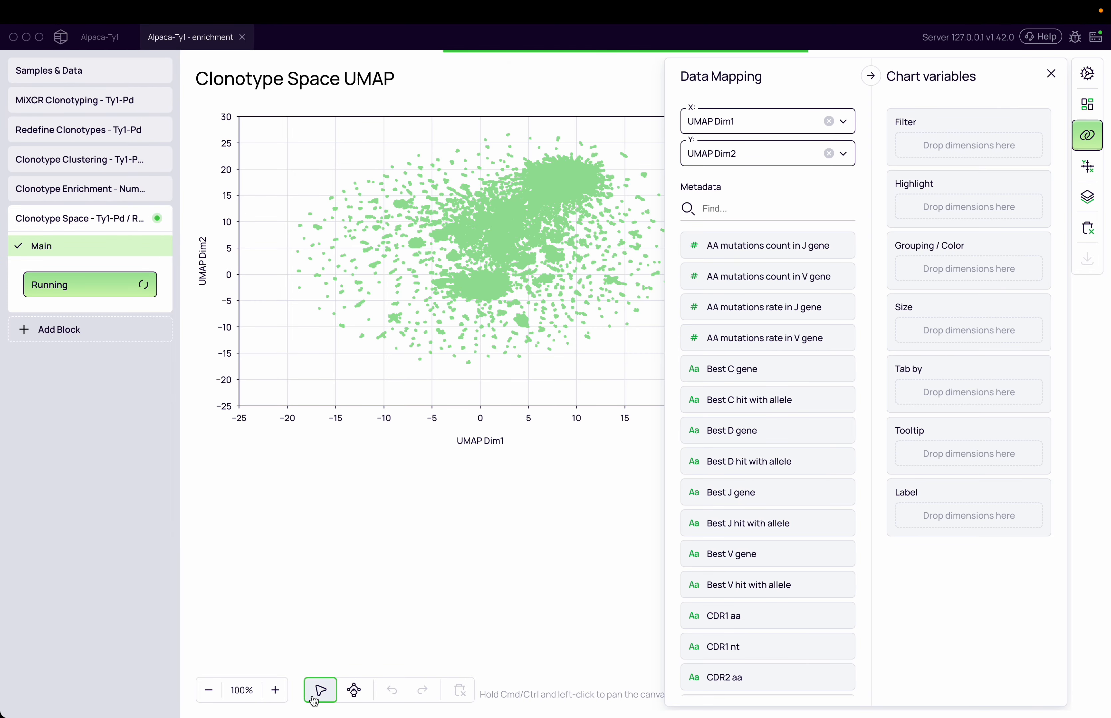
{"action": "left_click", "coordinate": [282, 691]}
{"action": "left_click", "coordinate": [283, 690]}
{"action": "left_click", "coordinate": [282, 691]}
{"action": "left_click", "coordinate": [282, 690]}
{"action": "left_click", "coordinate": [283, 691]}
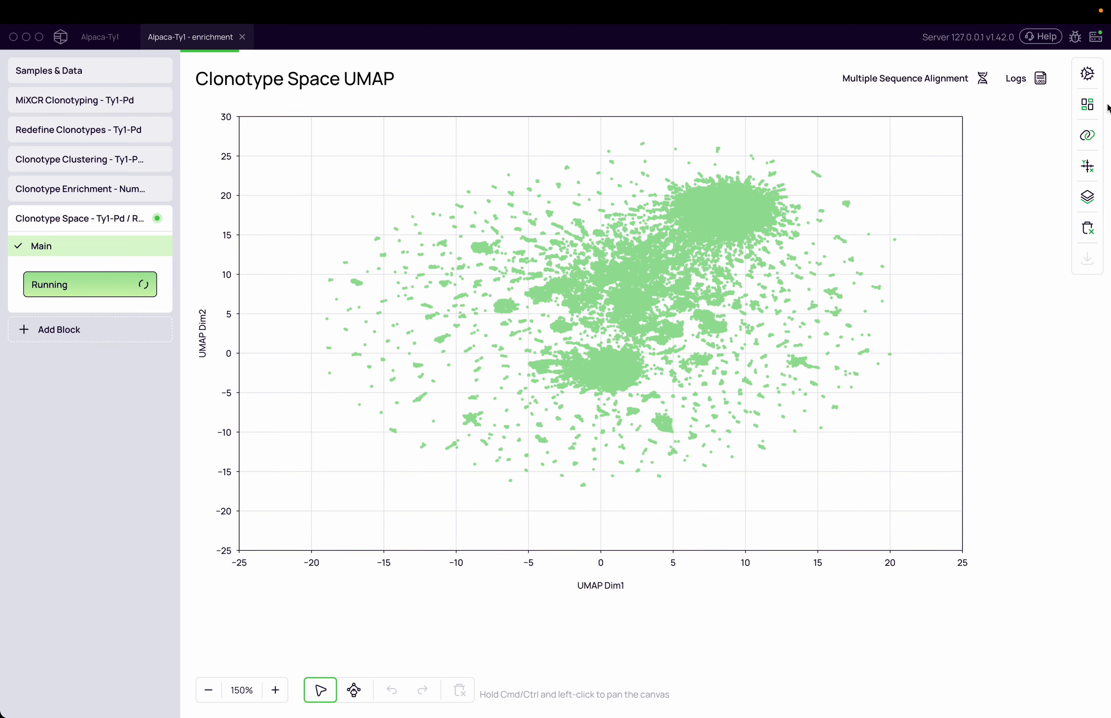
{"action": "left_click", "coordinate": [1083, 135]}
{"action": "left_click", "coordinate": [736, 209]}
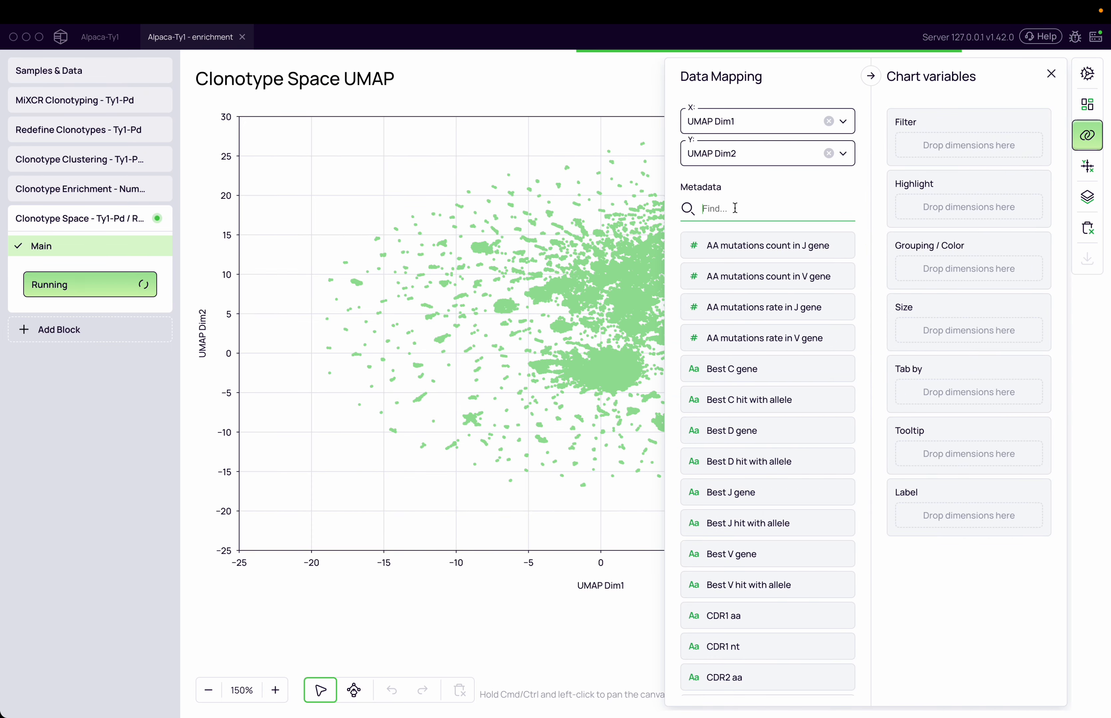
{"action": "type", "text": "ma"}
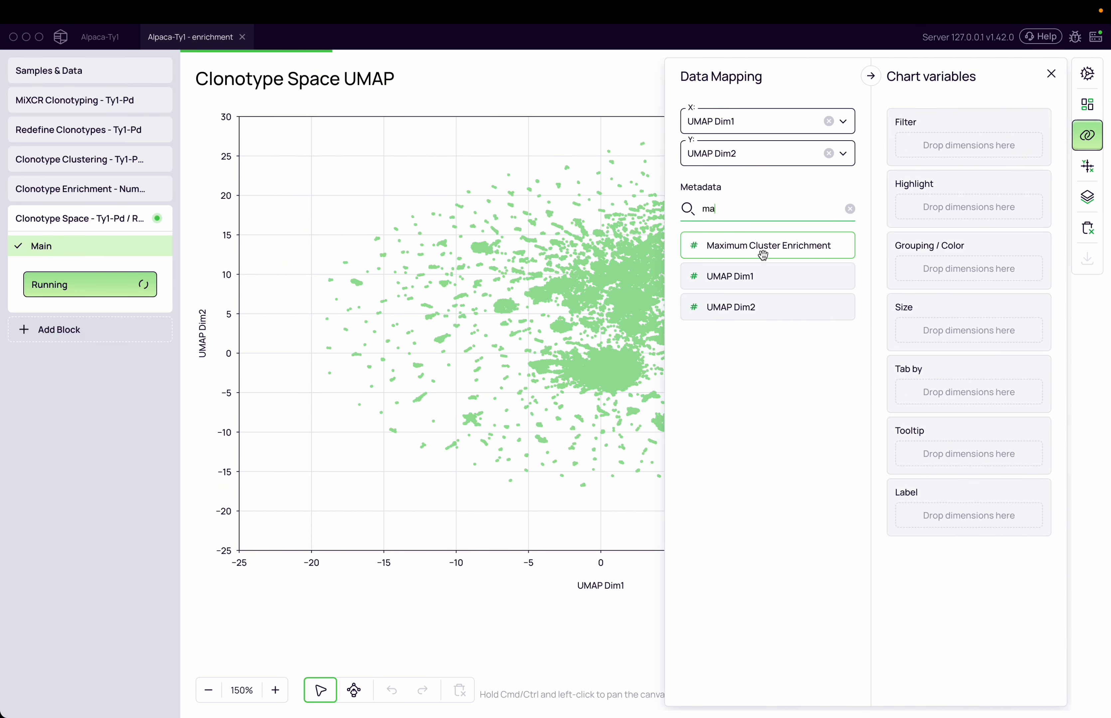
{"action": "left_click_drag", "start_coordinate": [808, 250], "coordinate": [964, 270]}
{"action": "left_click", "coordinate": [627, 606]}
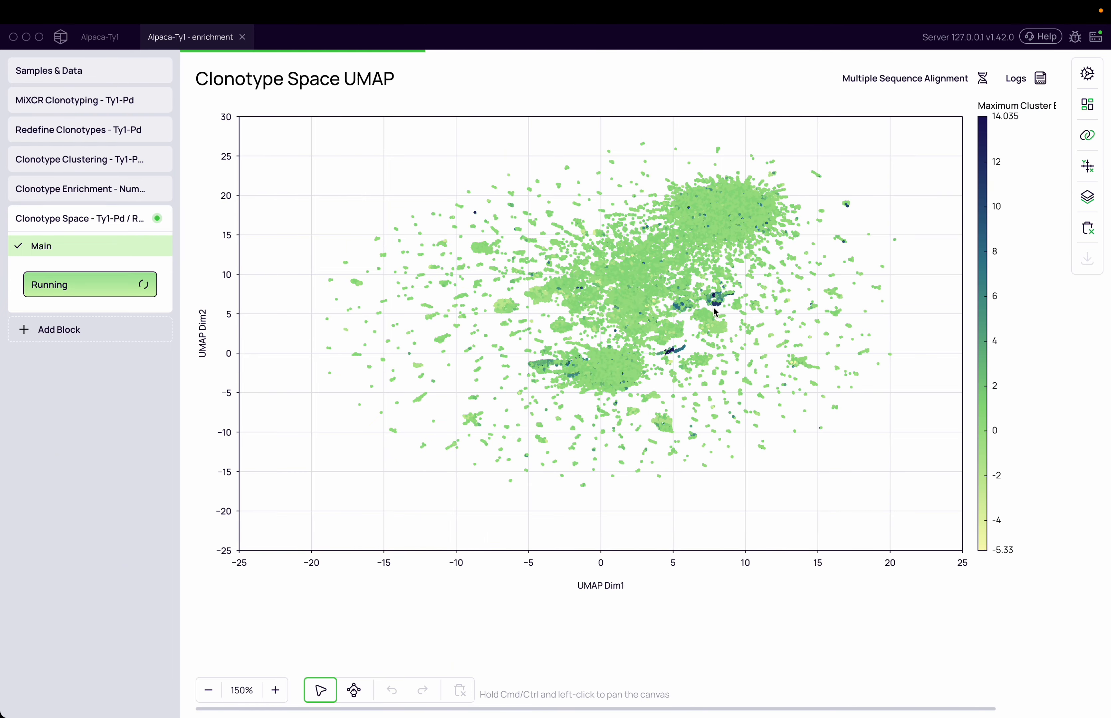
Step: Lasso the dark, highly enriched points at about UMAP Dim1 8.0 to 8.3 and Dim2 6.1 to 6.6 with a closed polygon
{"action": "scroll", "coordinate": [748, 306], "scroll_direction": "up", "scroll_amount": 3}
{"action": "scroll", "coordinate": [572, 246], "scroll_direction": "up", "scroll_amount": 2}
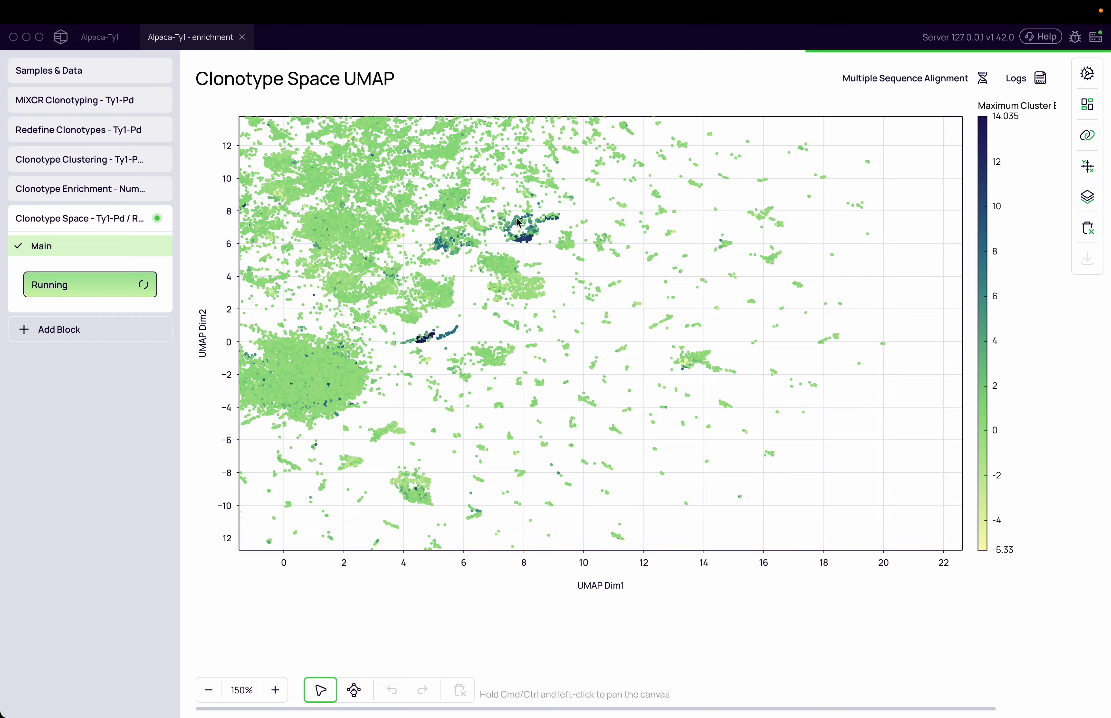
{"action": "scroll", "coordinate": [467, 218], "scroll_direction": "up", "scroll_amount": 2}
{"action": "scroll", "coordinate": [468, 218], "scroll_direction": "up", "scroll_amount": 3}
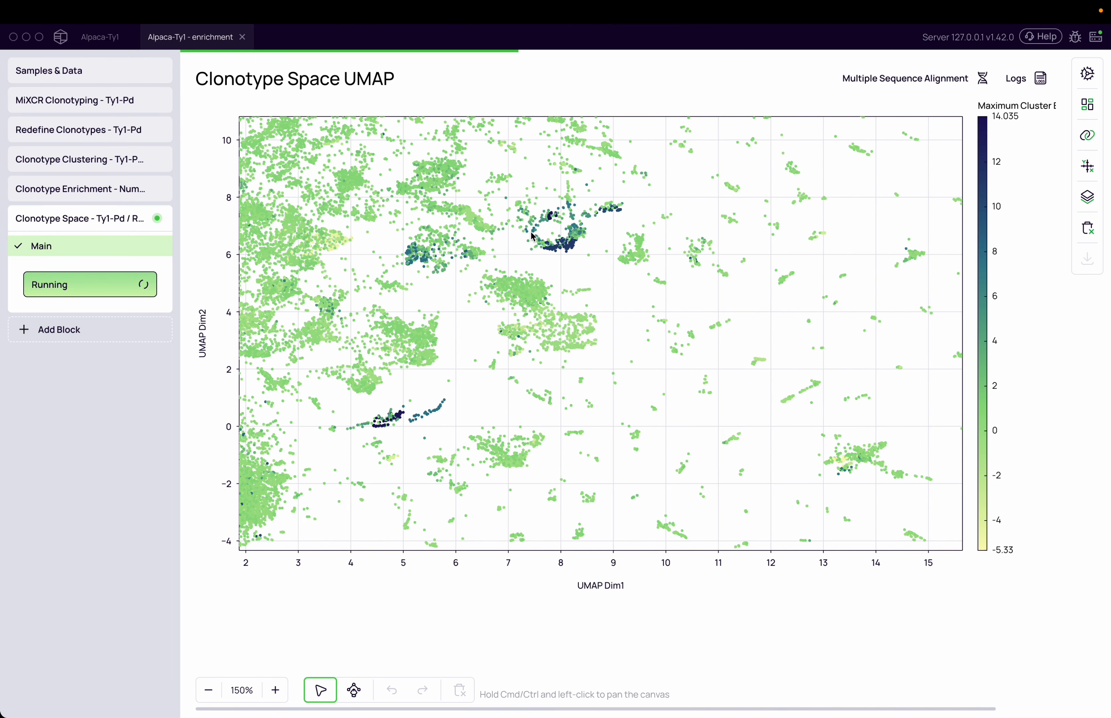
{"action": "scroll", "coordinate": [566, 212], "scroll_direction": "up", "scroll_amount": 2}
{"action": "scroll", "coordinate": [566, 212], "scroll_direction": "up", "scroll_amount": 1}
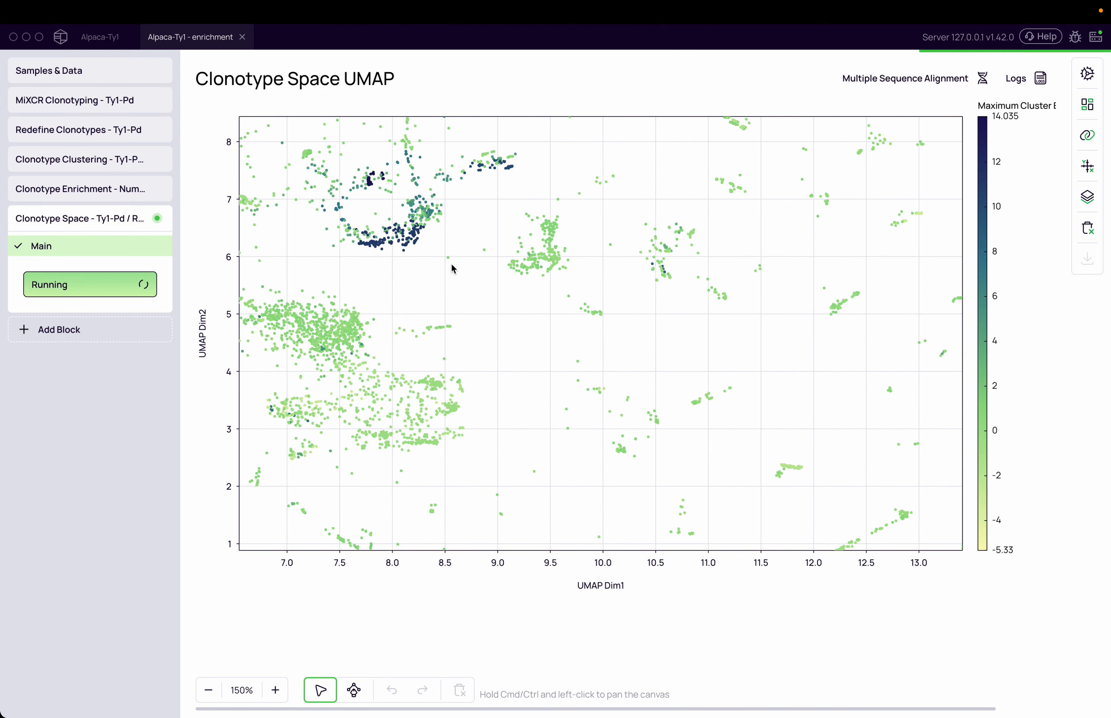
{"action": "left_click_drag", "start_coordinate": [374, 235], "coordinate": [700, 356]}
{"action": "scroll", "coordinate": [709, 353], "scroll_direction": "up", "scroll_amount": 3}
{"action": "left_click_drag", "start_coordinate": [392, 286], "coordinate": [525, 421]}
{"action": "left_click", "coordinate": [353, 690]}
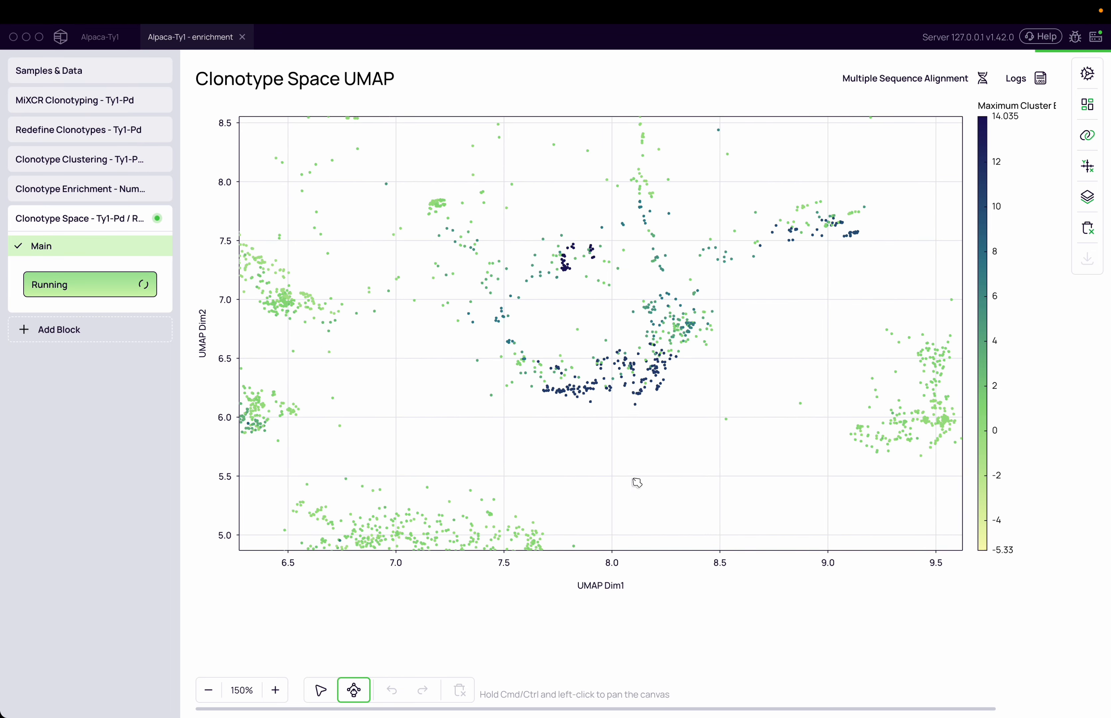
{"action": "left_click", "coordinate": [641, 409]}
{"action": "left_click", "coordinate": [684, 367]}
{"action": "left_click", "coordinate": [655, 341]}
{"action": "left_click", "coordinate": [616, 341]}
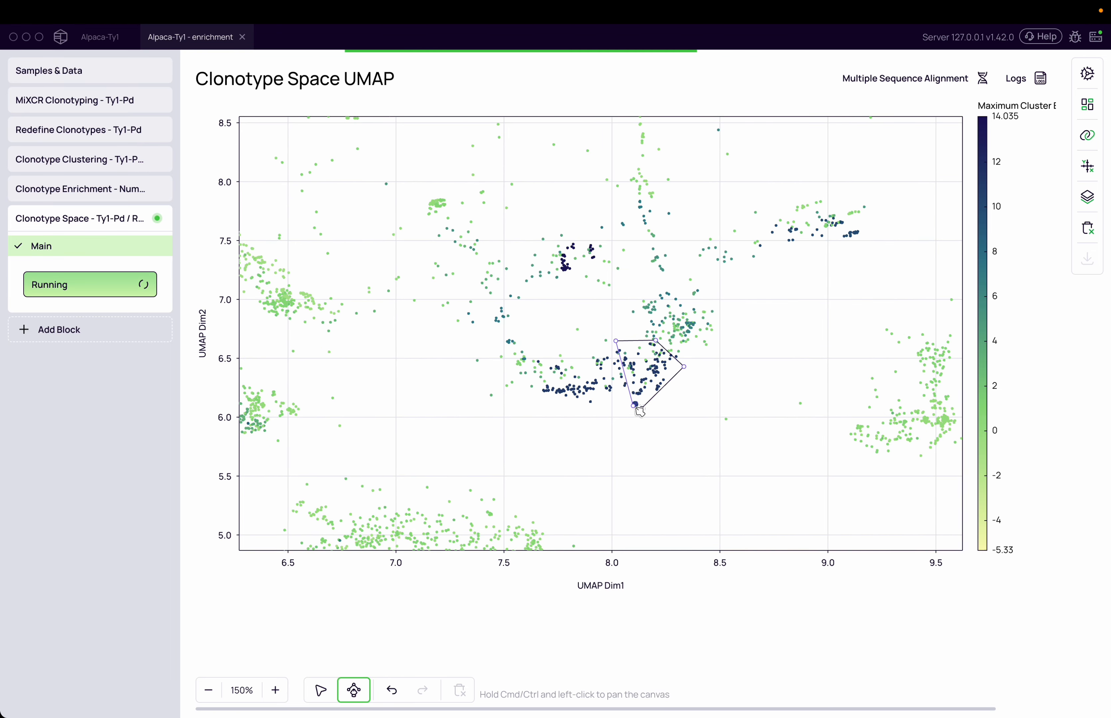
{"action": "left_click", "coordinate": [641, 408]}
Step: Examine the Multiple Sequence Alignment of the lassoed clonotypes, close it, and return from the lasso to the pointer tool
{"action": "left_click", "coordinate": [854, 83]}
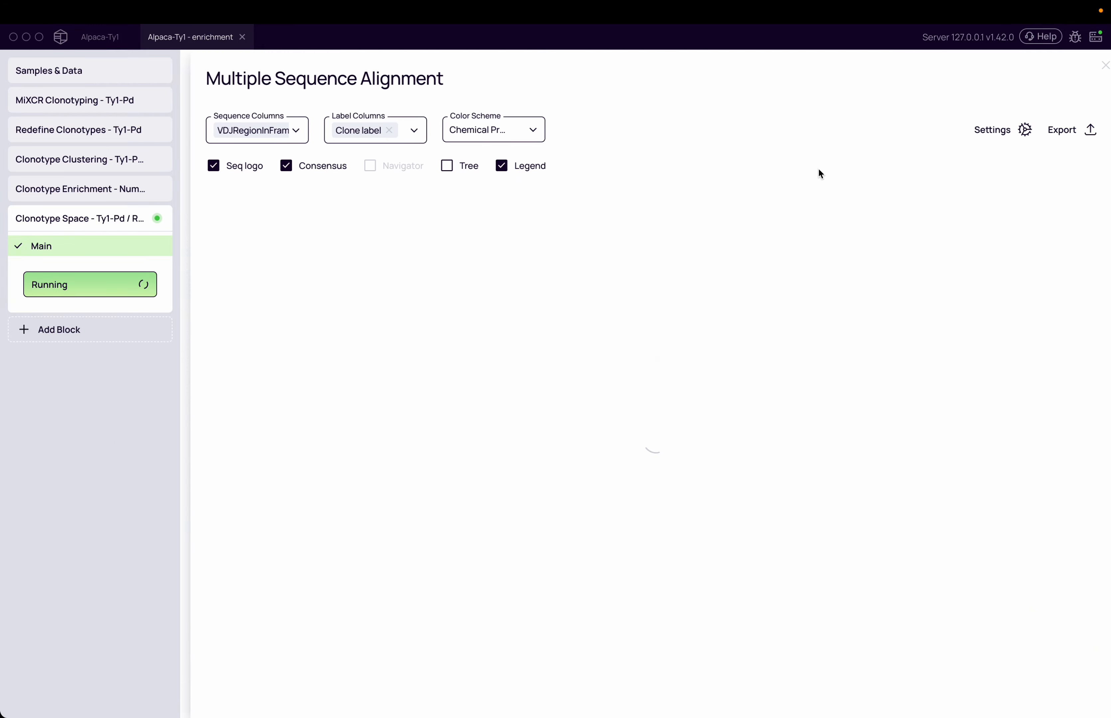
{"action": "scroll", "coordinate": [713, 437], "scroll_direction": "down", "scroll_amount": 10}
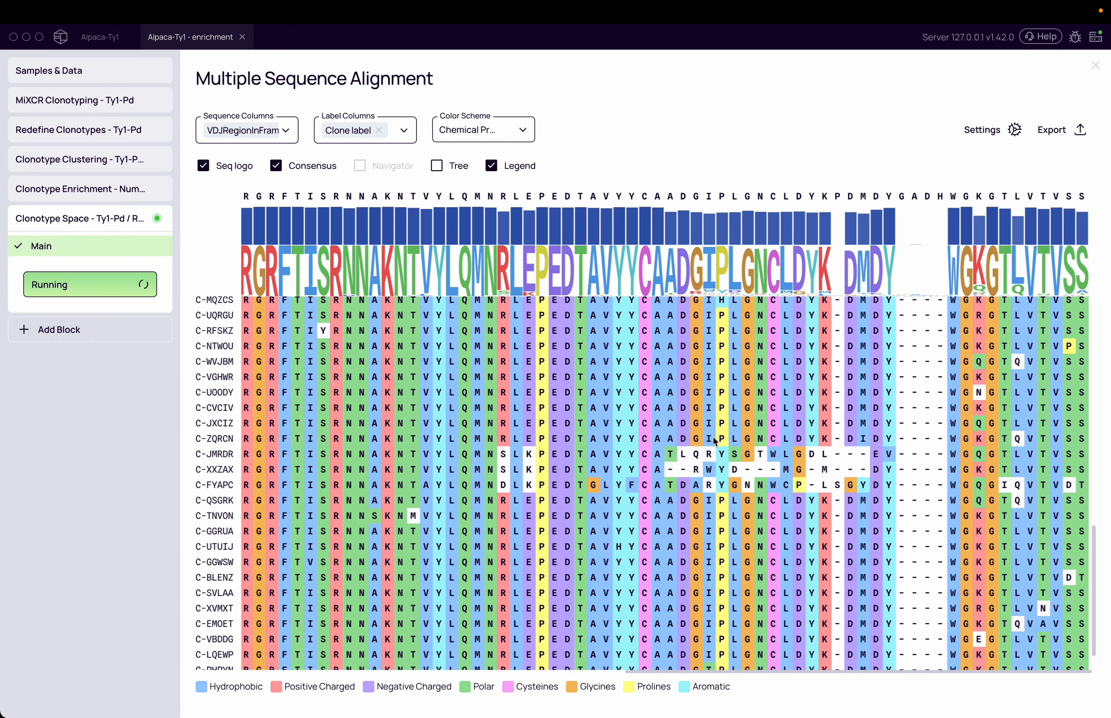
{"action": "left_click", "coordinate": [1094, 70]}
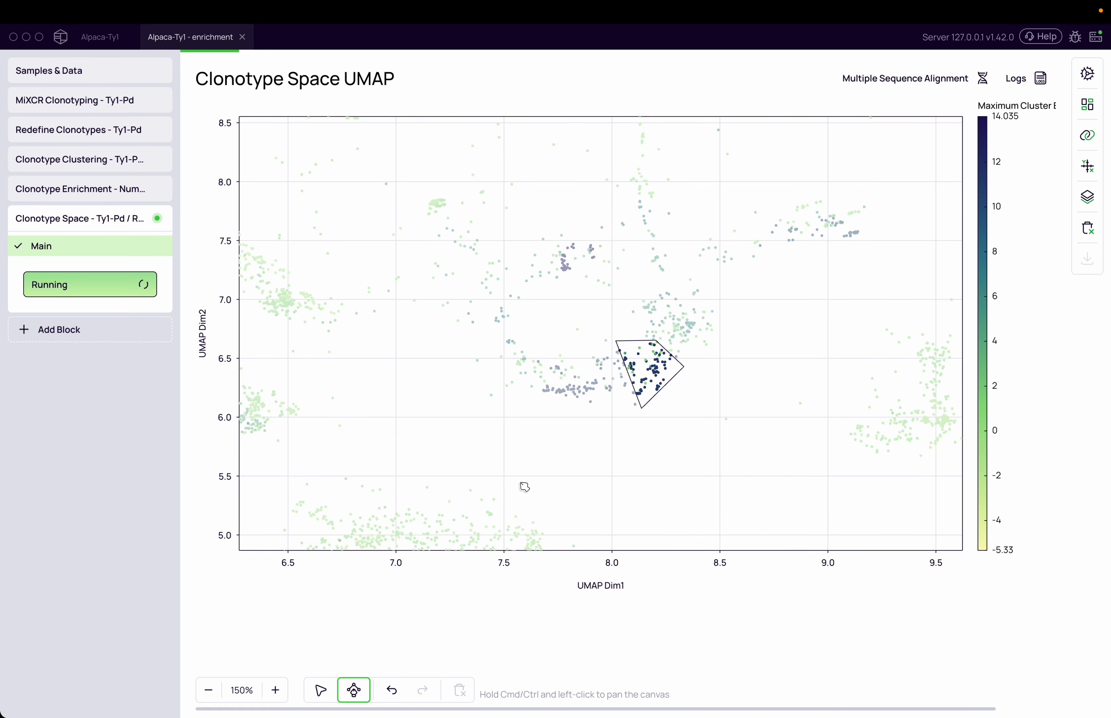
{"action": "left_click", "coordinate": [320, 690]}
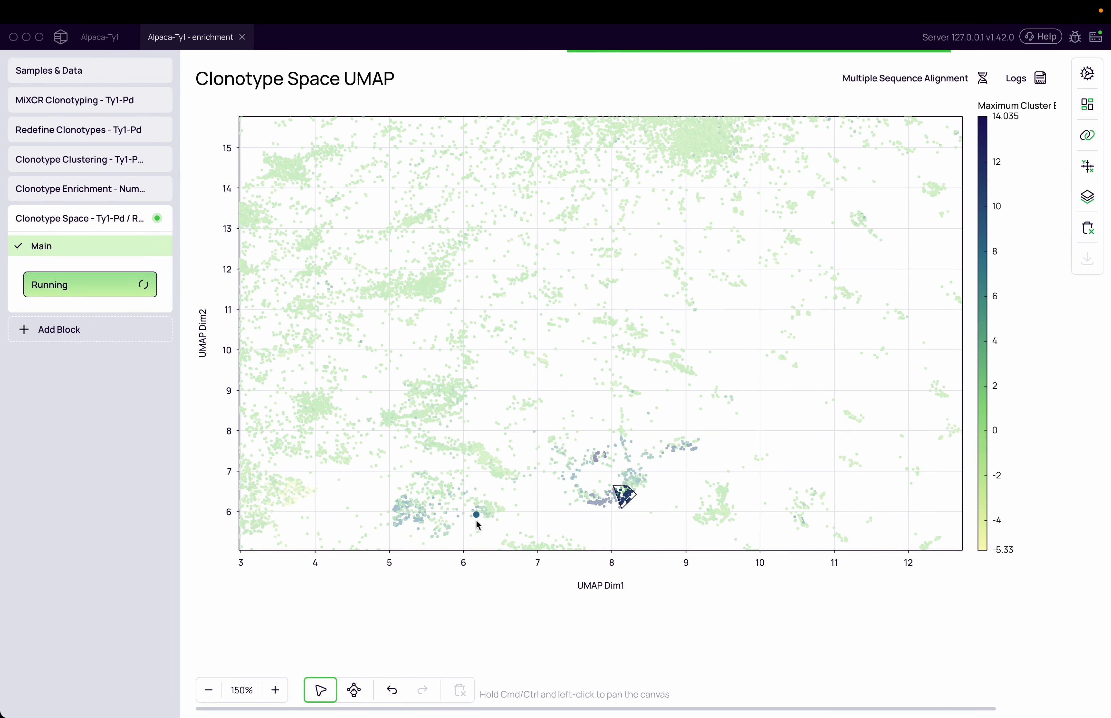